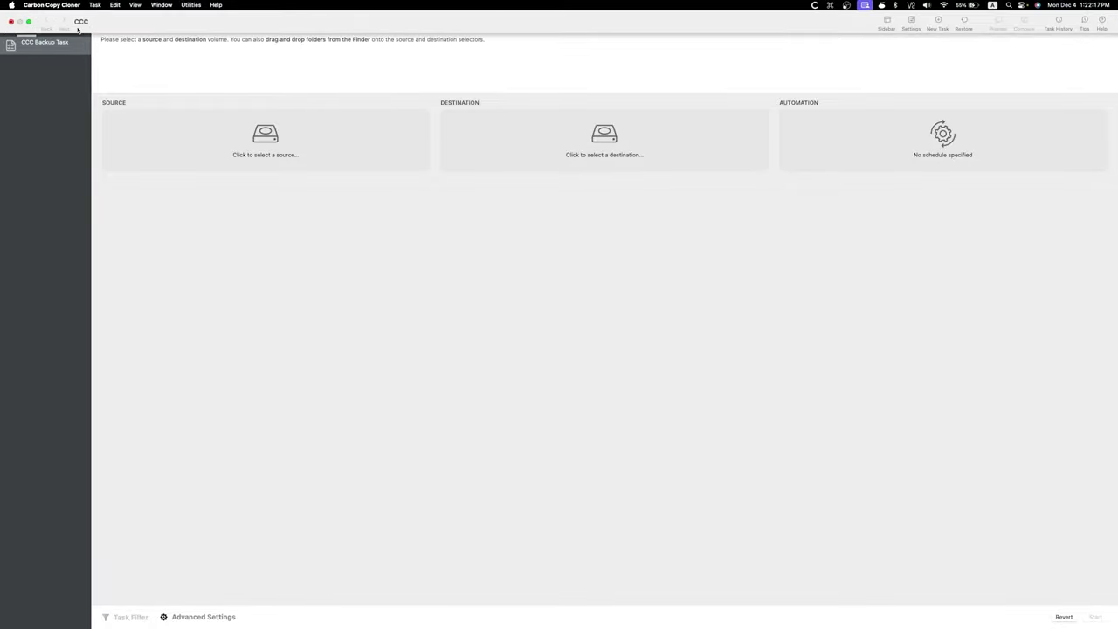
Check the installed macOS version in the Mac's system information and close the window.
left_click(13, 4)
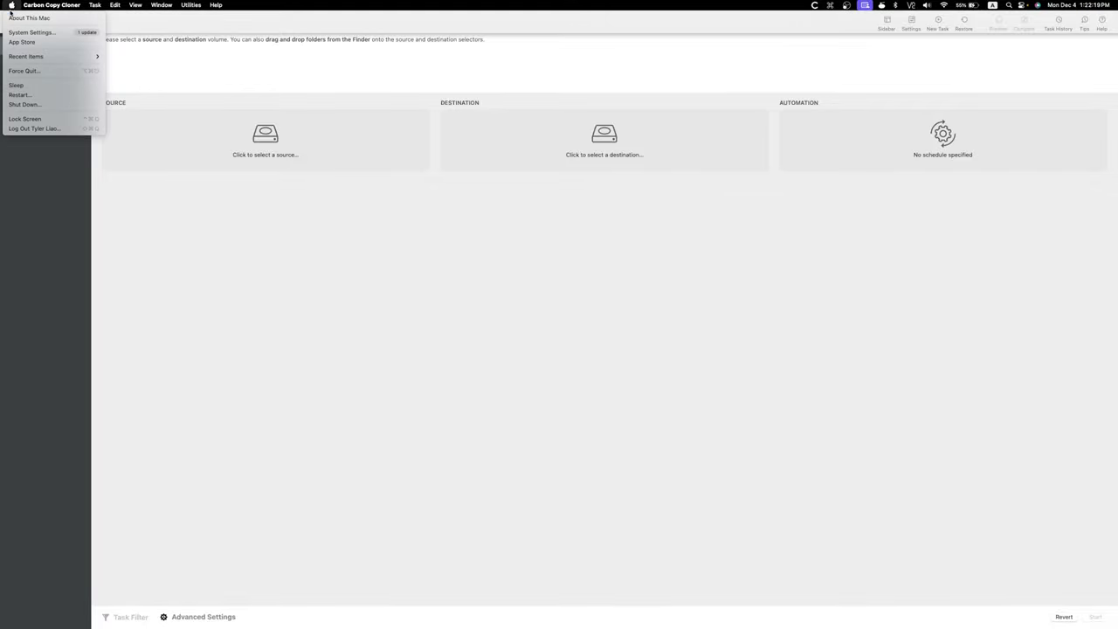
left_click(13, 4)
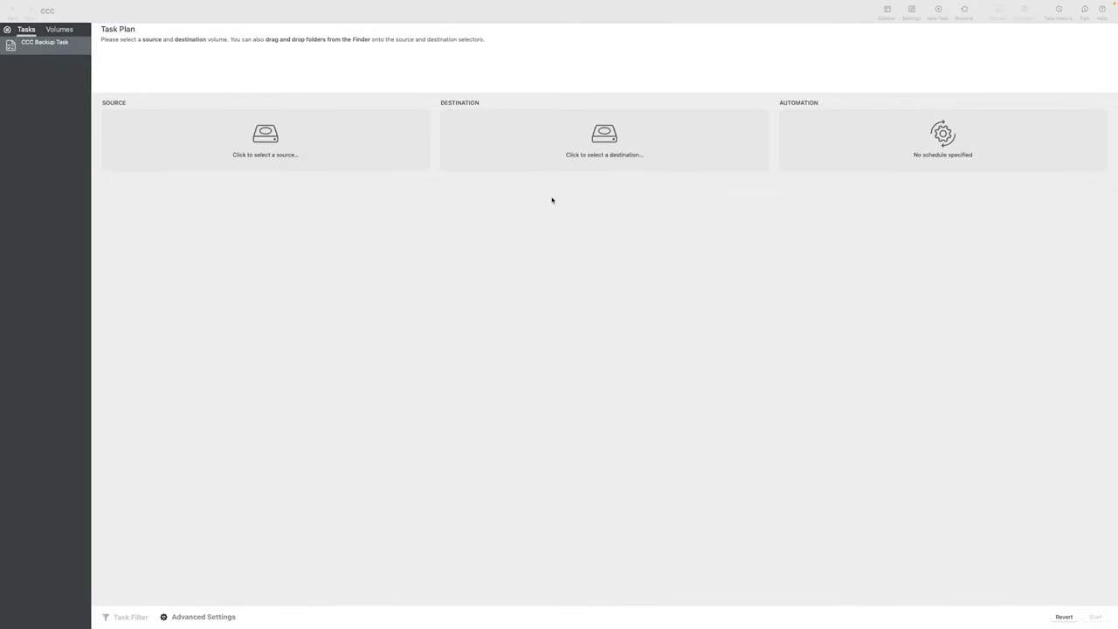
left_click_drag(555, 150, 532, 208)
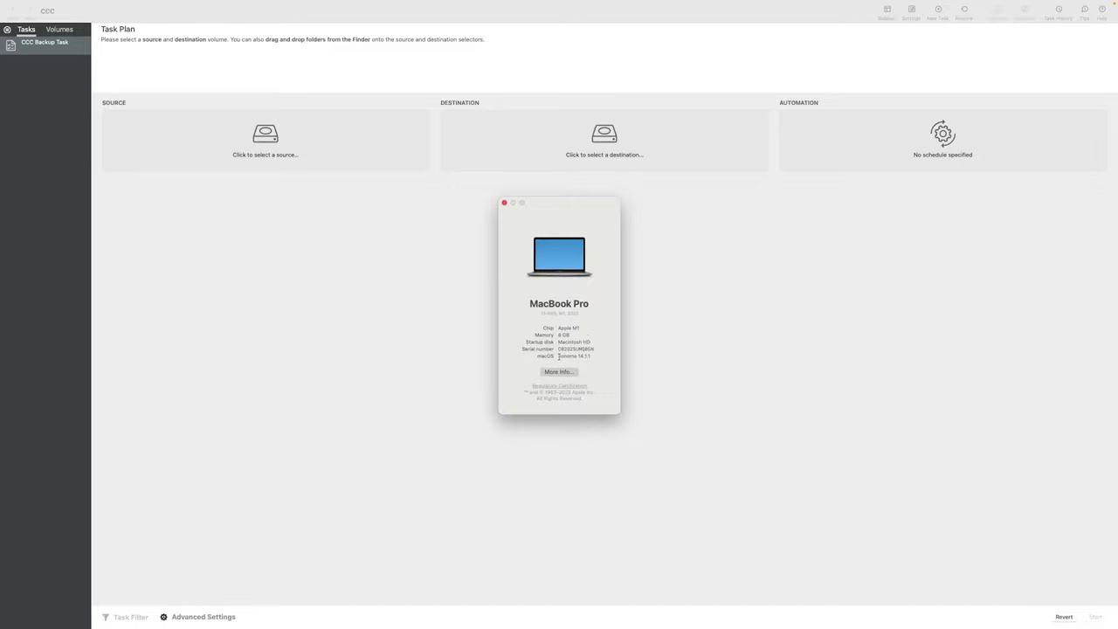
left_click(558, 357)
left_click(503, 203)
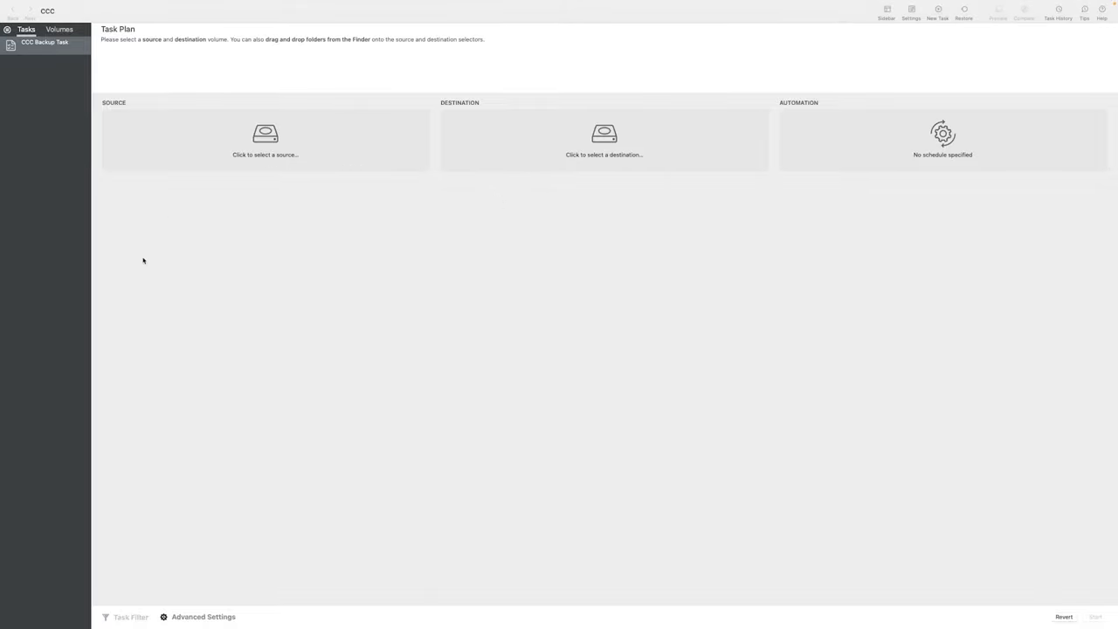
Set Macintosh HD as the backup source and open the choices for the destination volume.
left_click(251, 154)
left_click(106, 187)
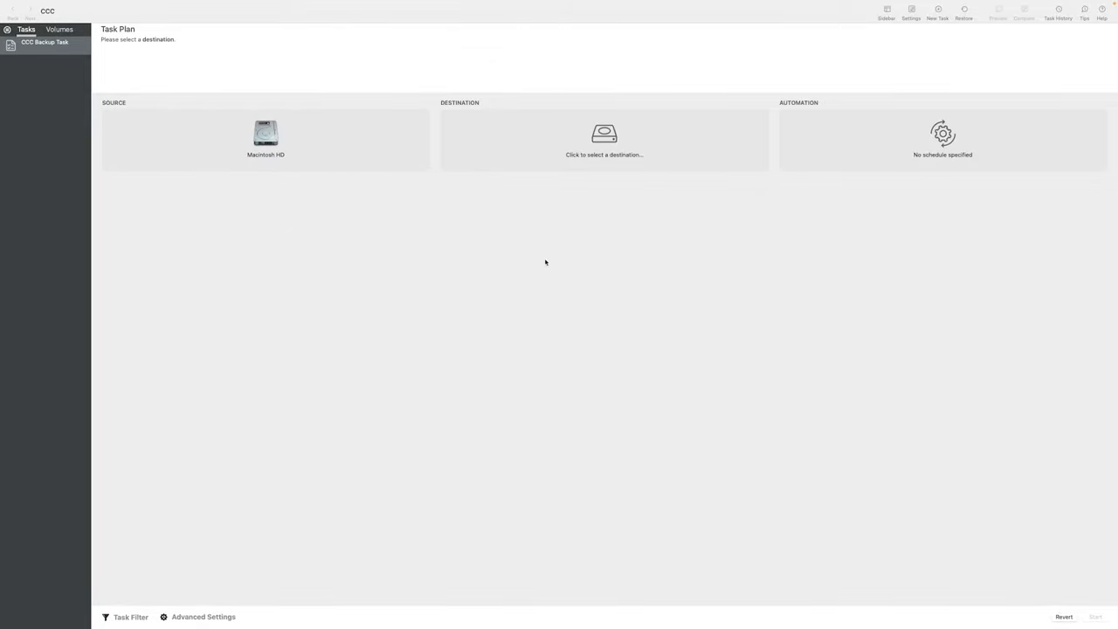
left_click(608, 143)
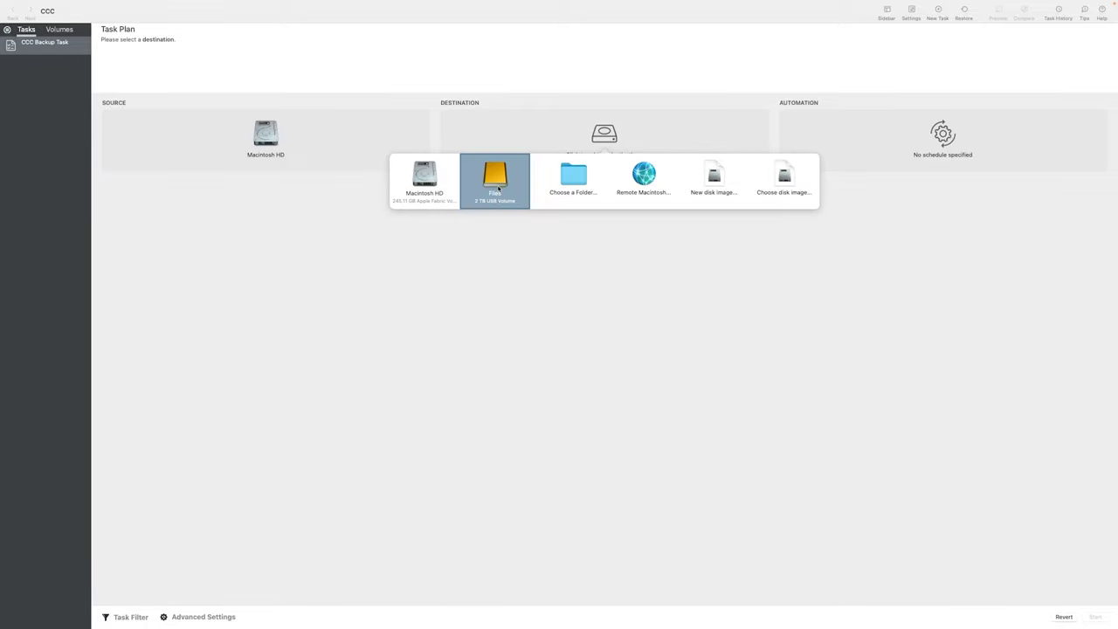
mouse_move(499, 189)
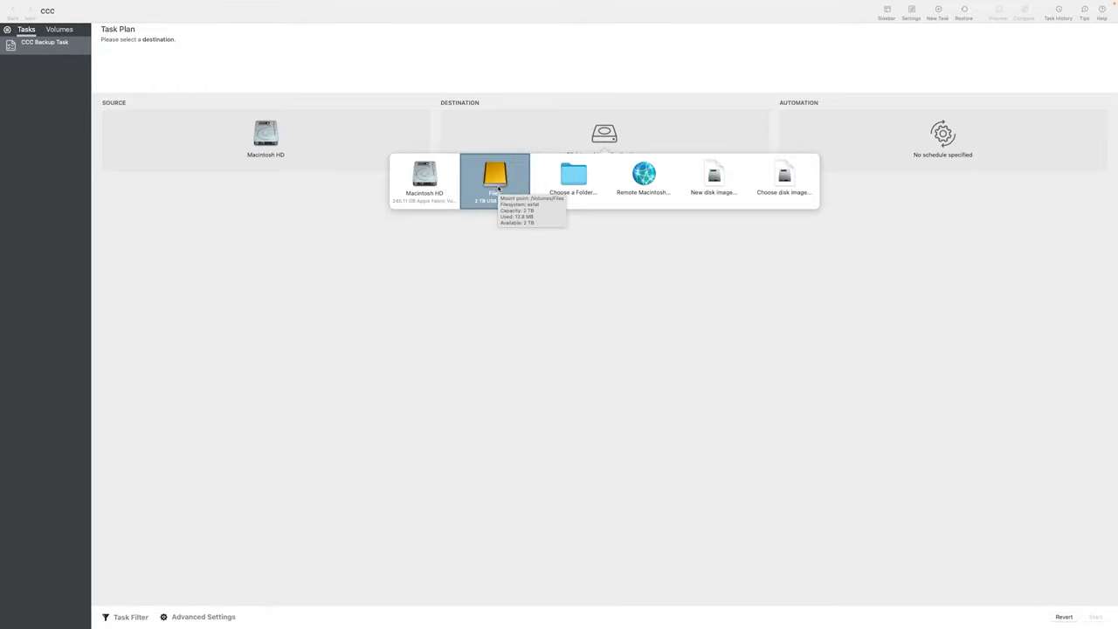
Switch to Disk Utility and erase the external WD My Passport 262E Media as Untitled with APFS format and GUID Partition Map.
mouse_move(1117, 628)
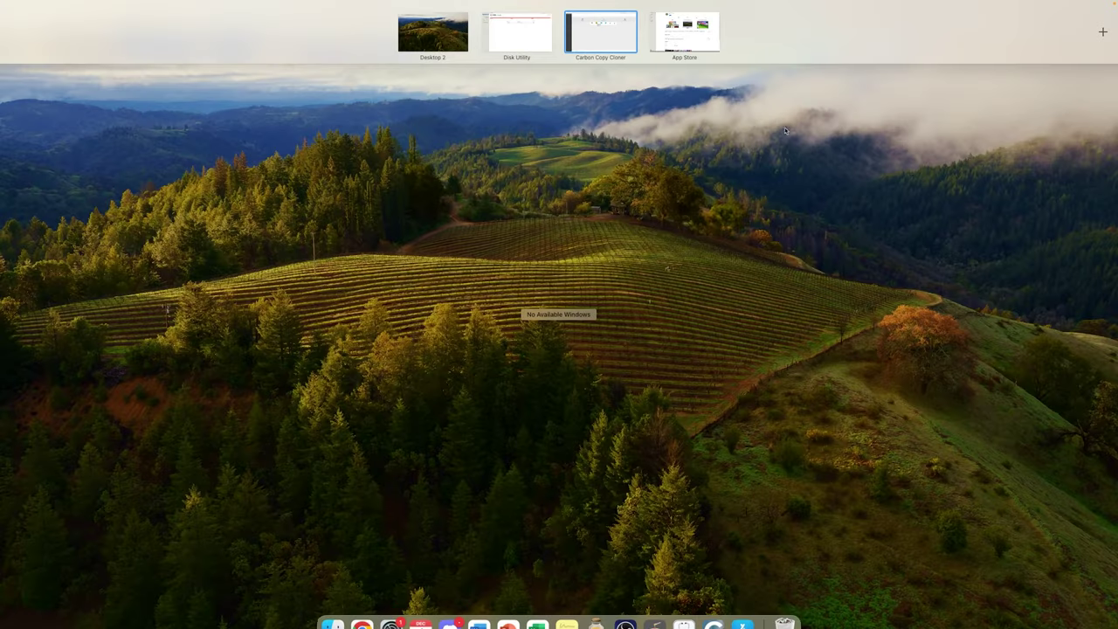
left_click(525, 35)
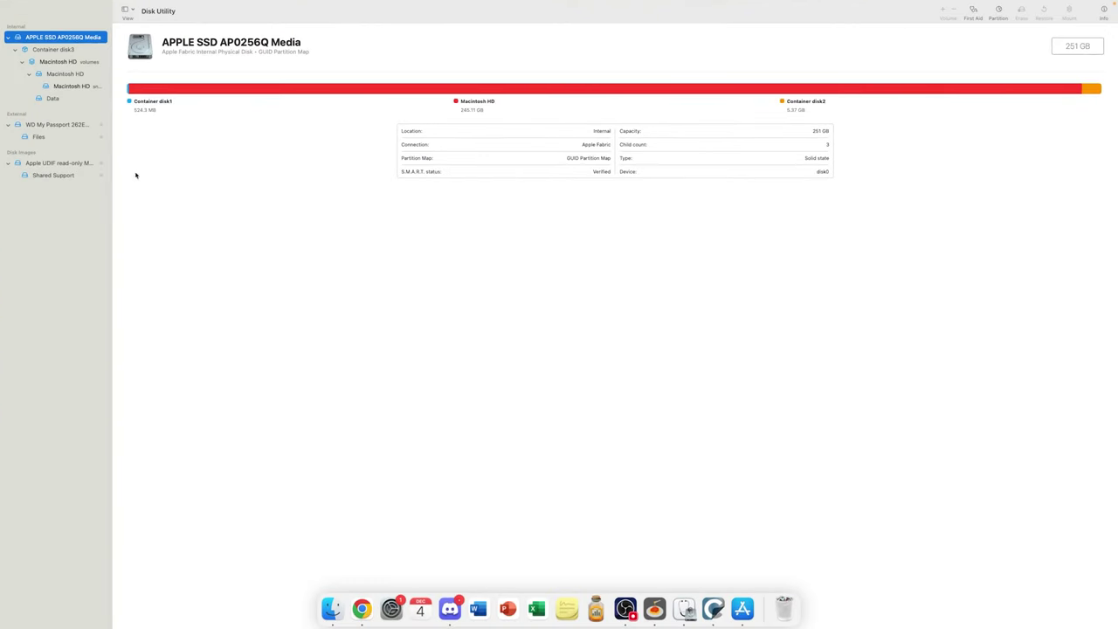
left_click(62, 125)
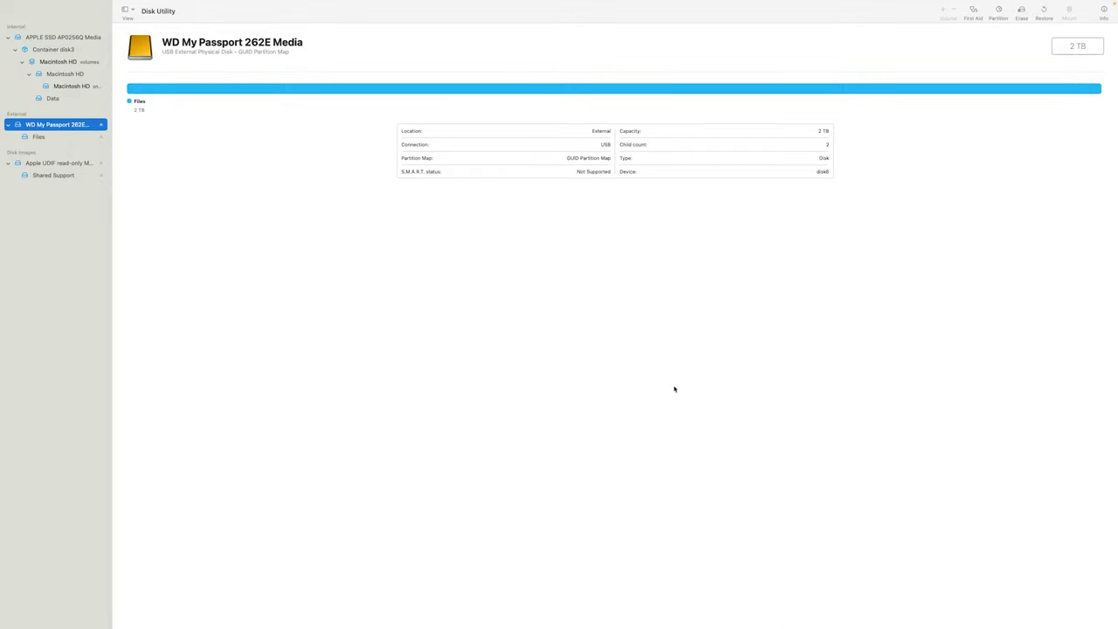
left_click(1021, 10)
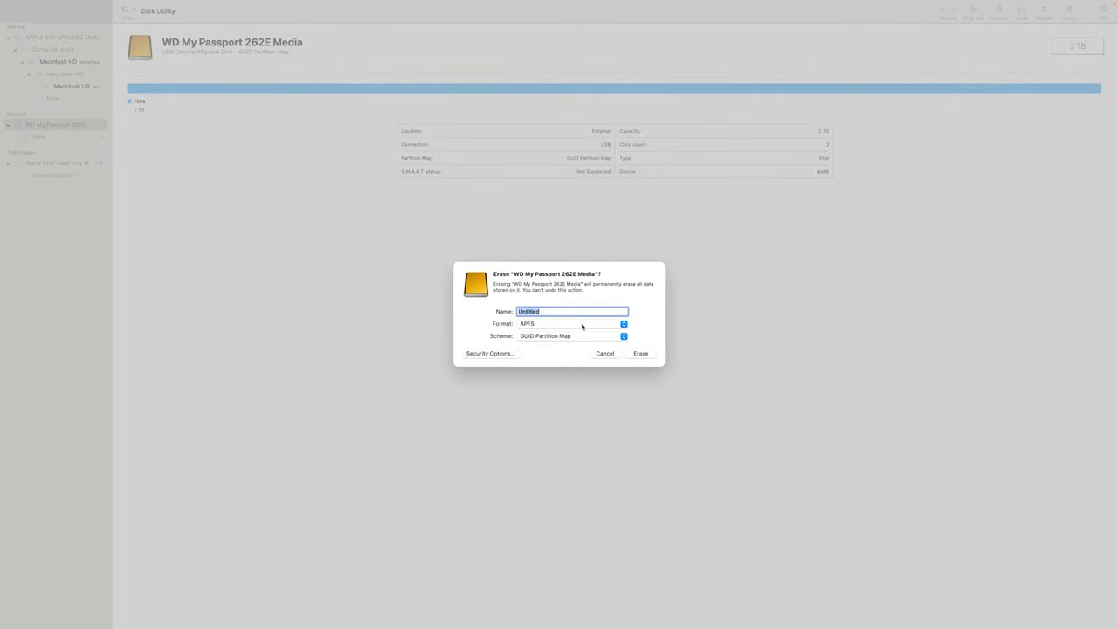
left_click(550, 325)
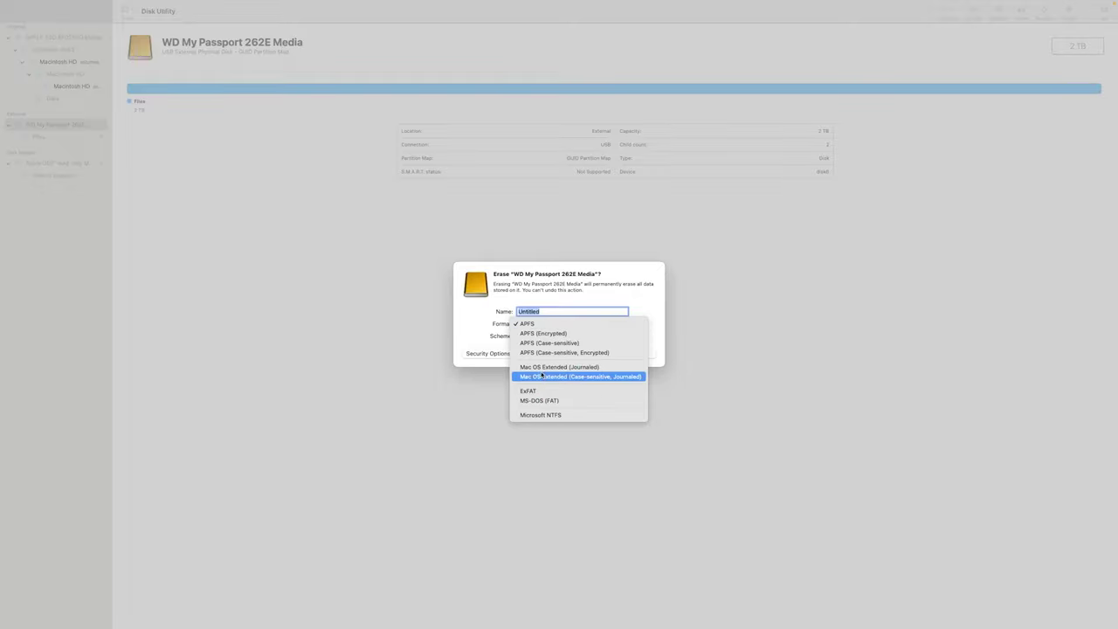
left_click(654, 334)
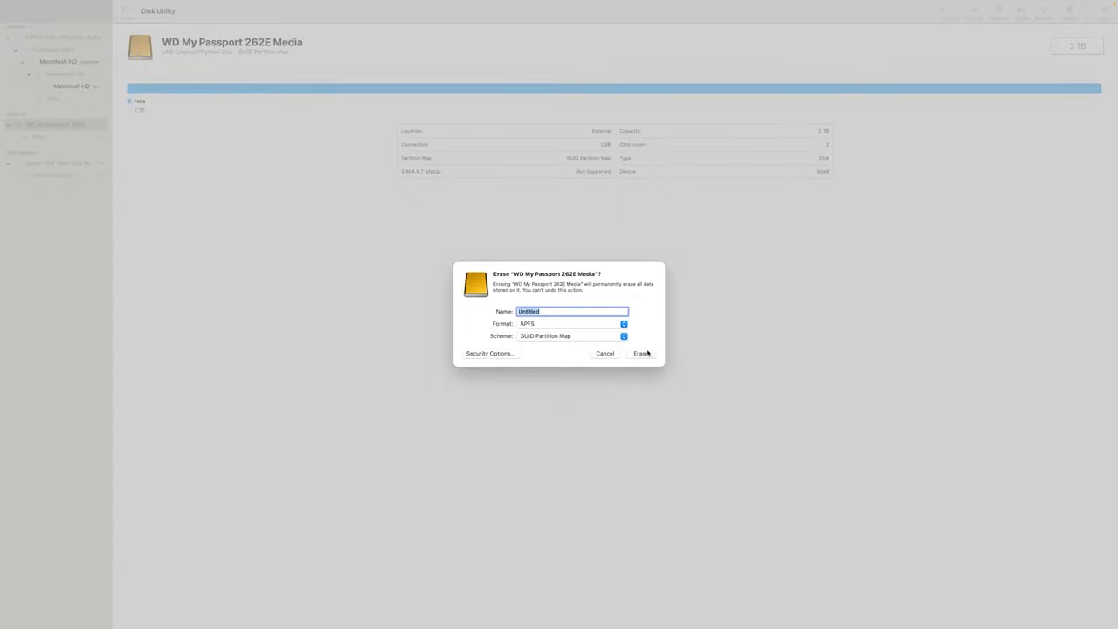
left_click(647, 353)
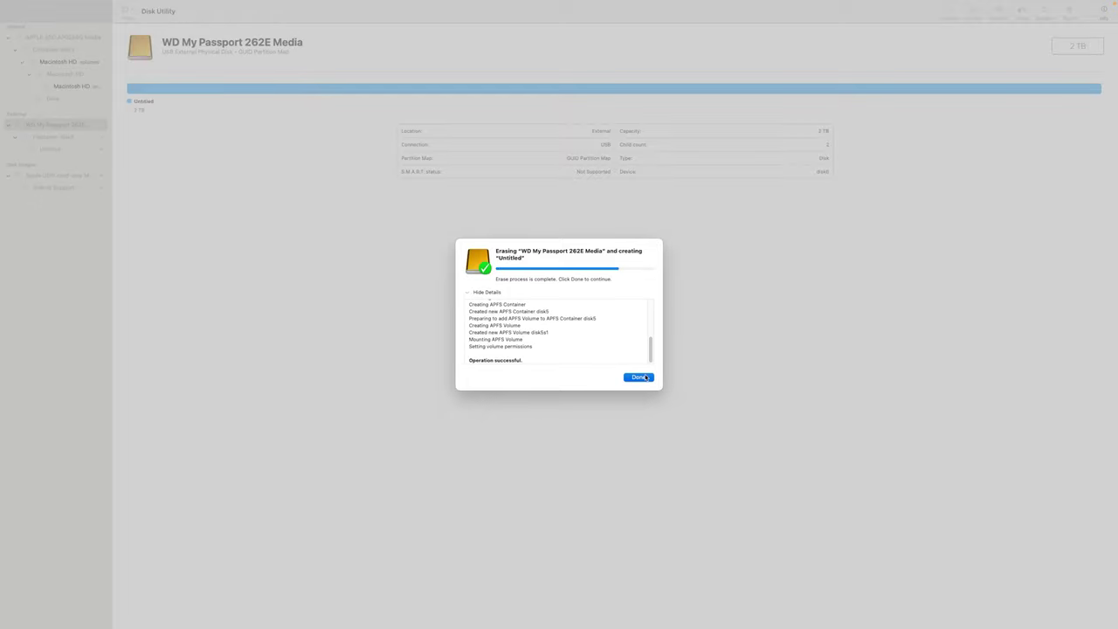
left_click(644, 378)
Return to Carbon Copy Cloner and set the Untitled 2 TB USB volume as the backup destination.
key("ctrl+Up")
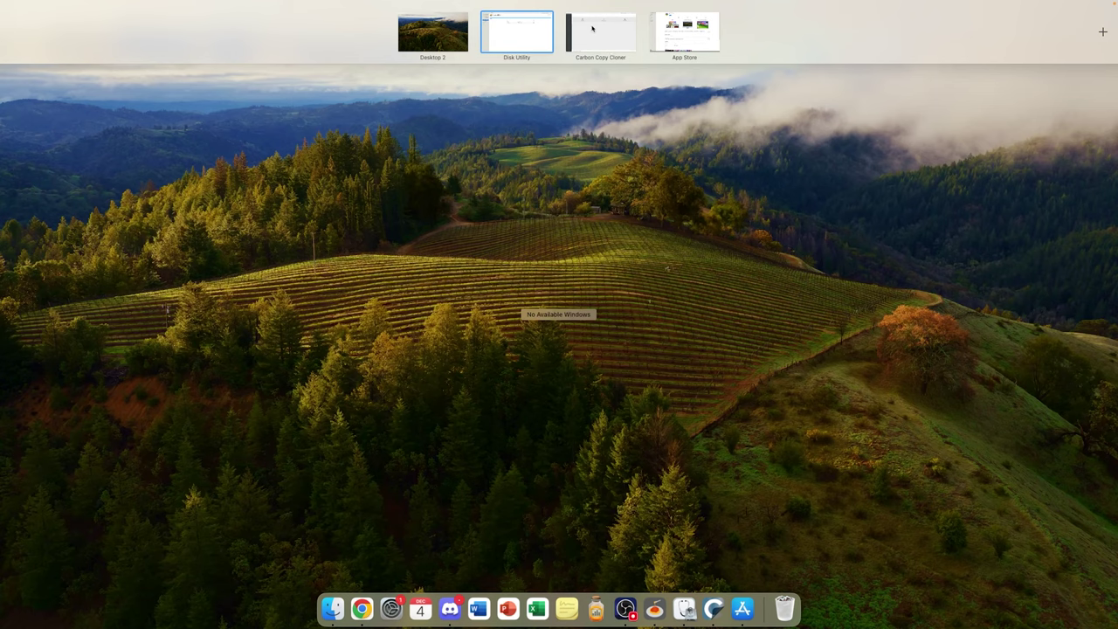
mouse_move(593, 29)
left_click(592, 29)
left_click(585, 145)
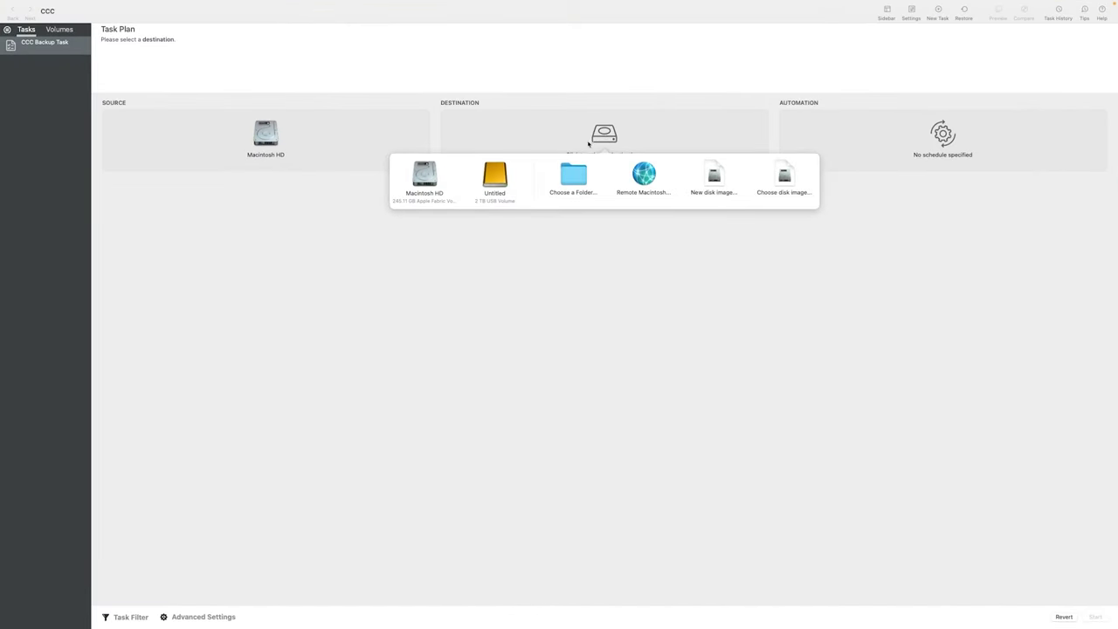
left_click(478, 188)
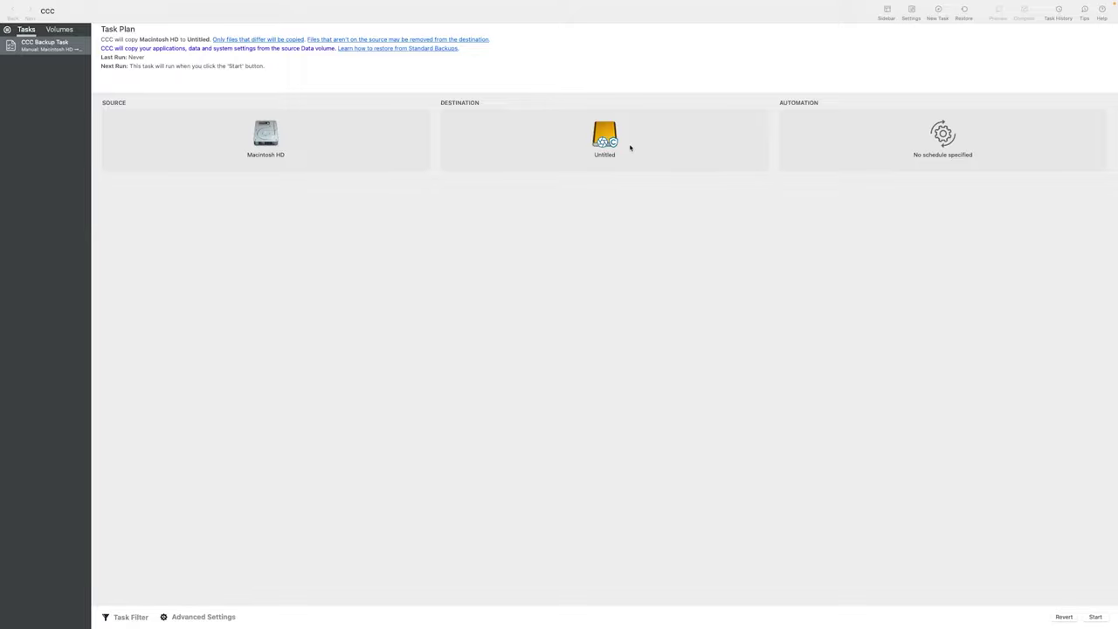
Open the Legacy Bootable Copy Assistant for the Untitled destination and choose Standard Backup.
mouse_move(614, 144)
left_click(614, 140)
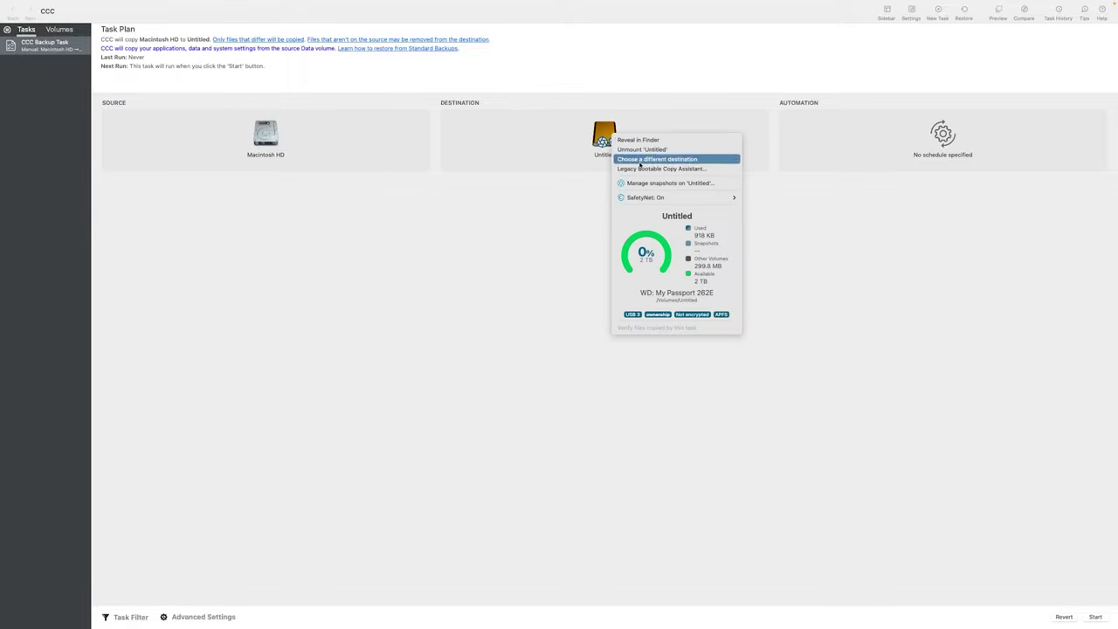
mouse_move(623, 199)
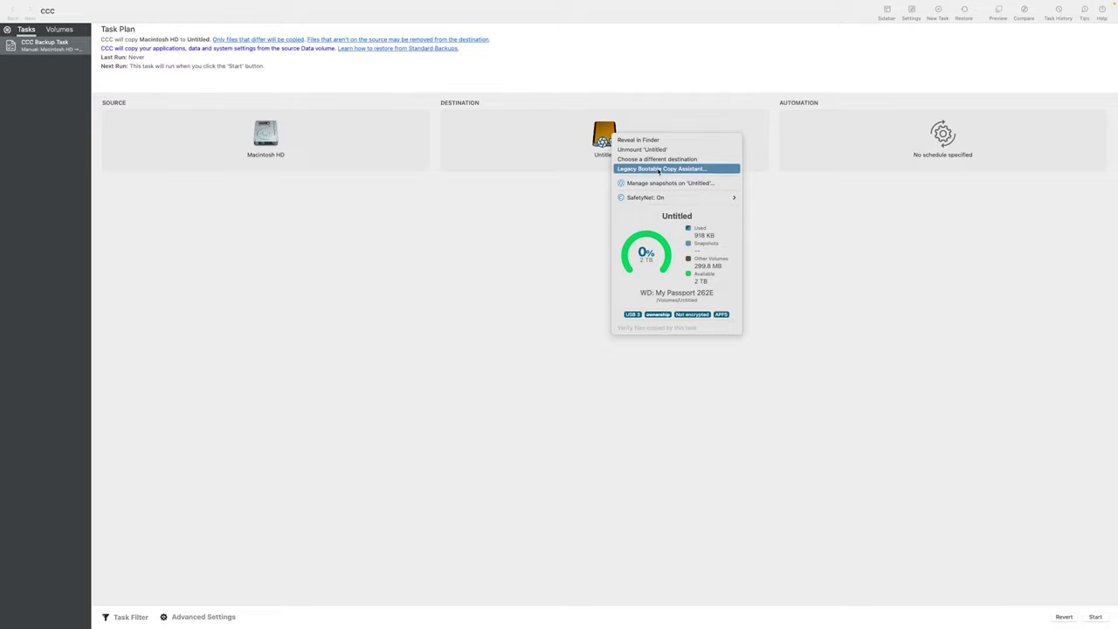
left_click(658, 168)
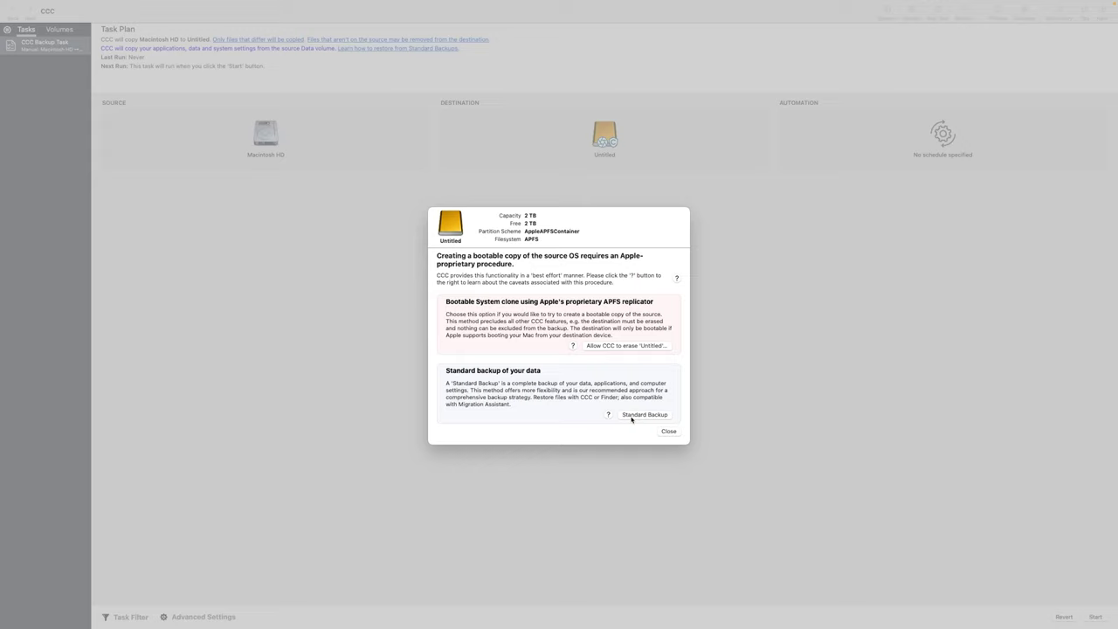
left_click(644, 414)
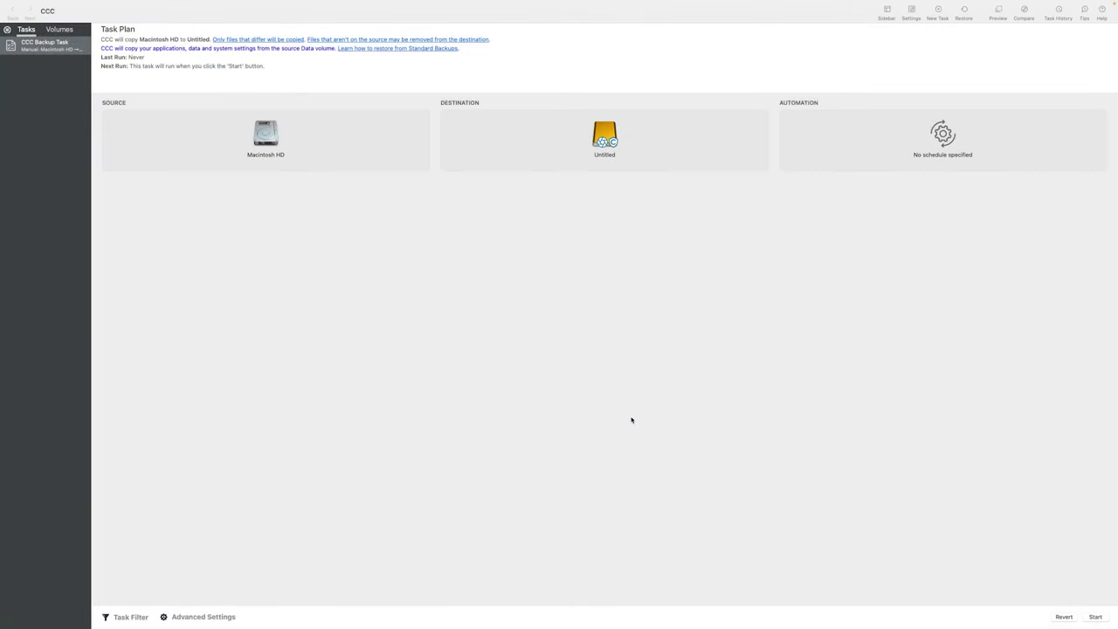
Review the task filter and advanced settings without changing them, and start the backup from Macintosh HD to Untitled.
left_click(131, 621)
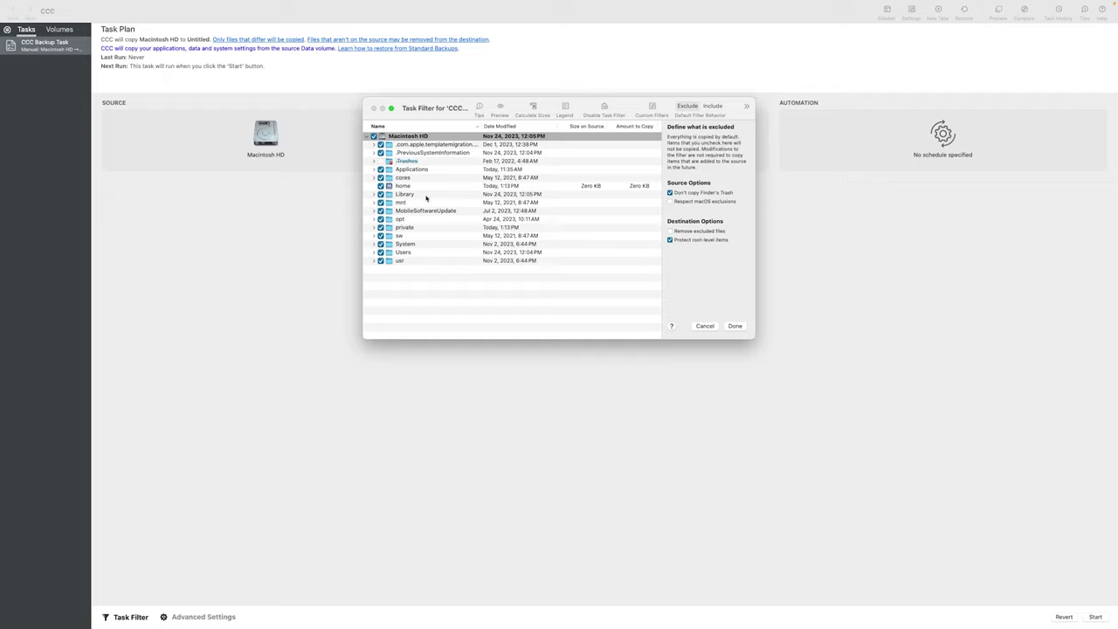
left_click(705, 325)
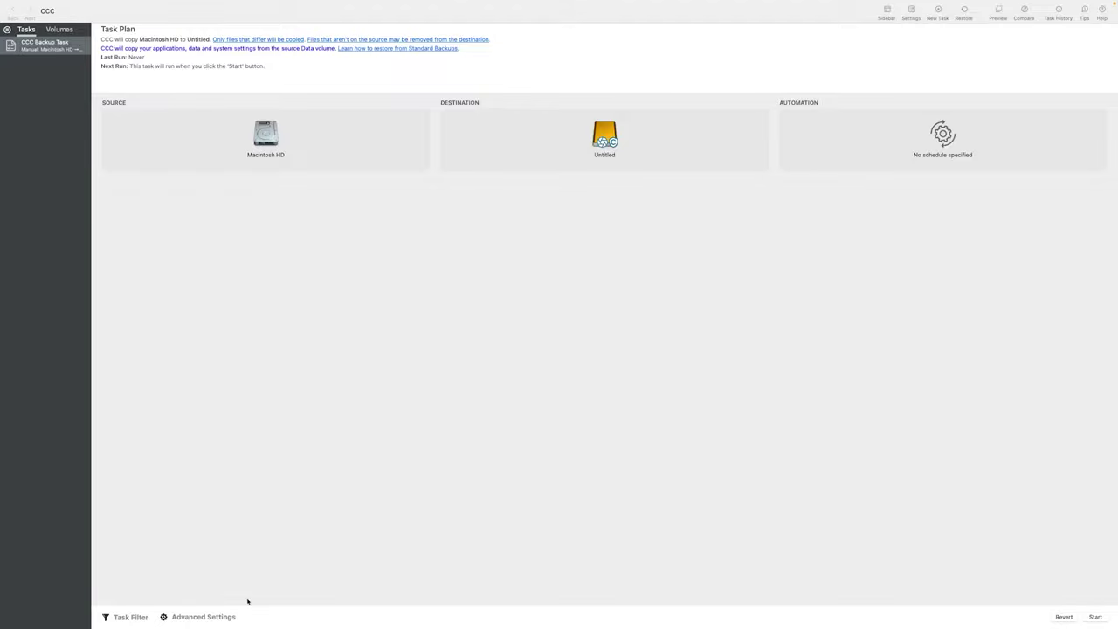
left_click(202, 617)
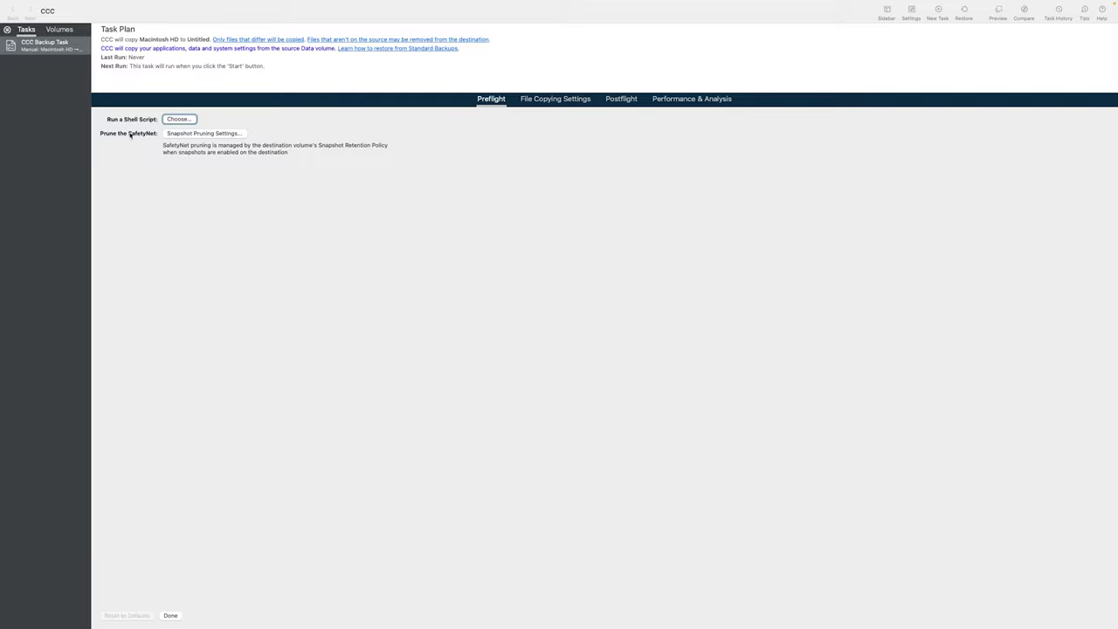
left_click(174, 616)
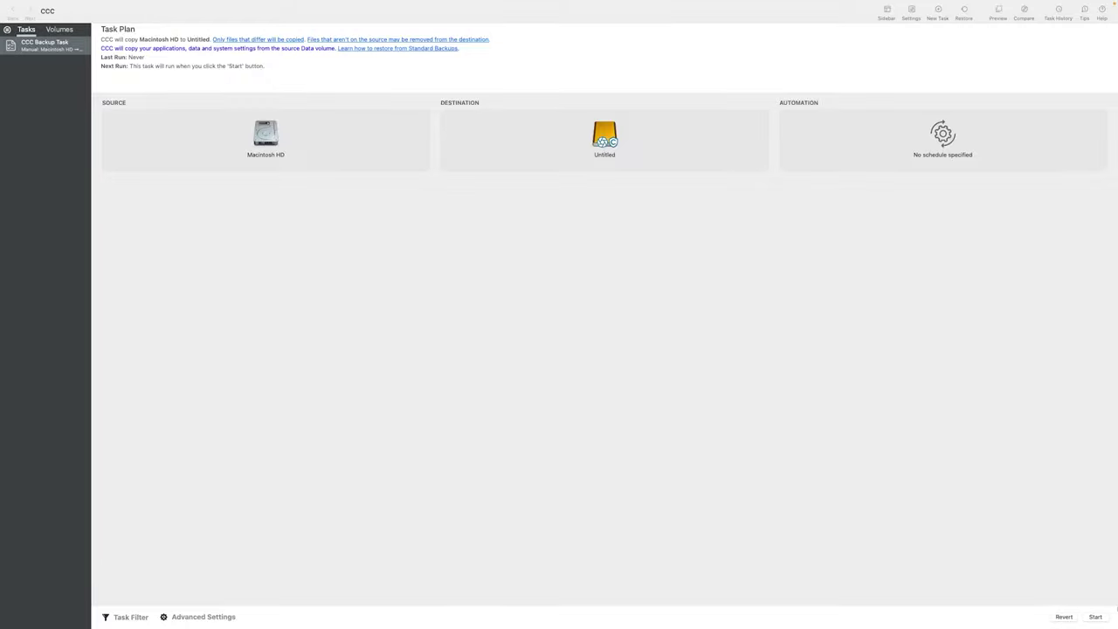
left_click(1099, 618)
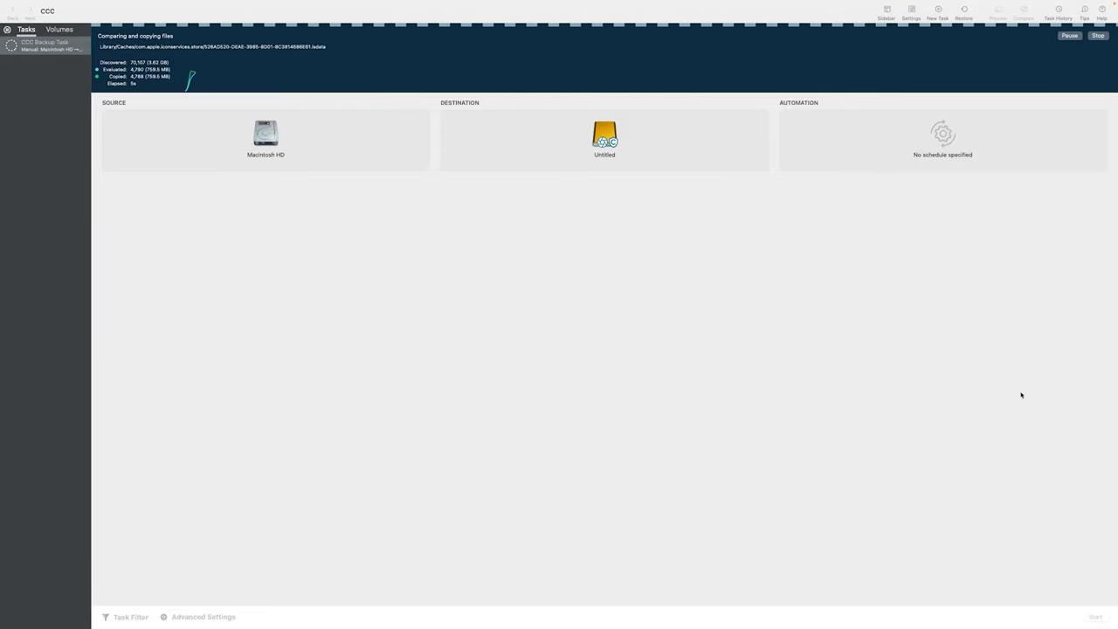
Switch to the App Store and get the macOS Sonoma installer.
key("ctrl+Up")
left_click(685, 35)
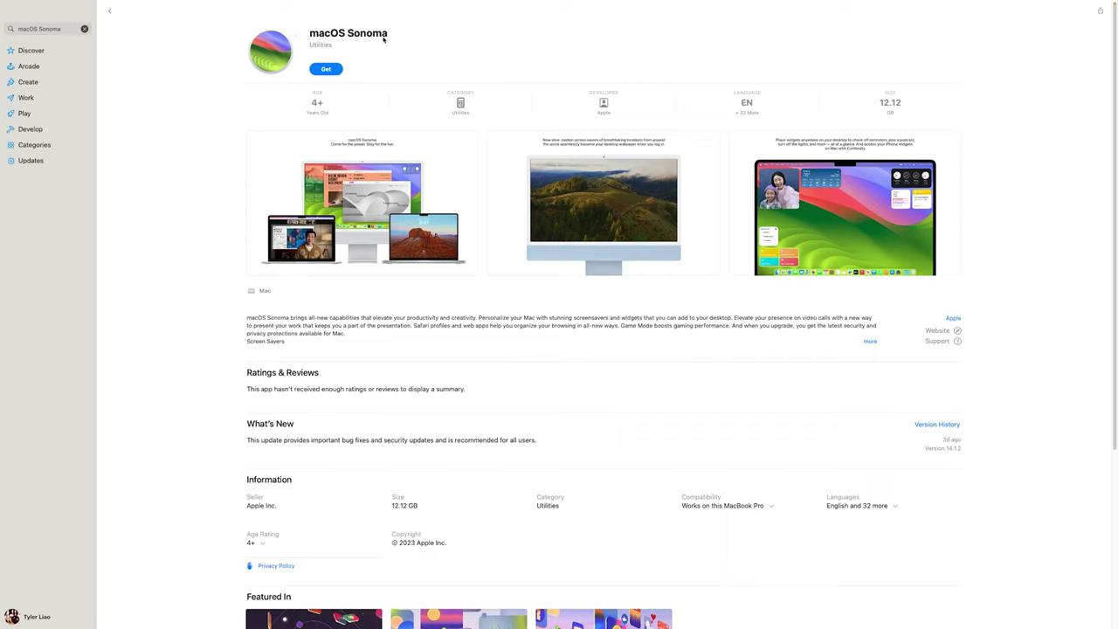
left_click(326, 68)
Return to Carbon Copy Cloner and dismiss the backup task's completion report.
key("ctrl+Up")
left_click(589, 42)
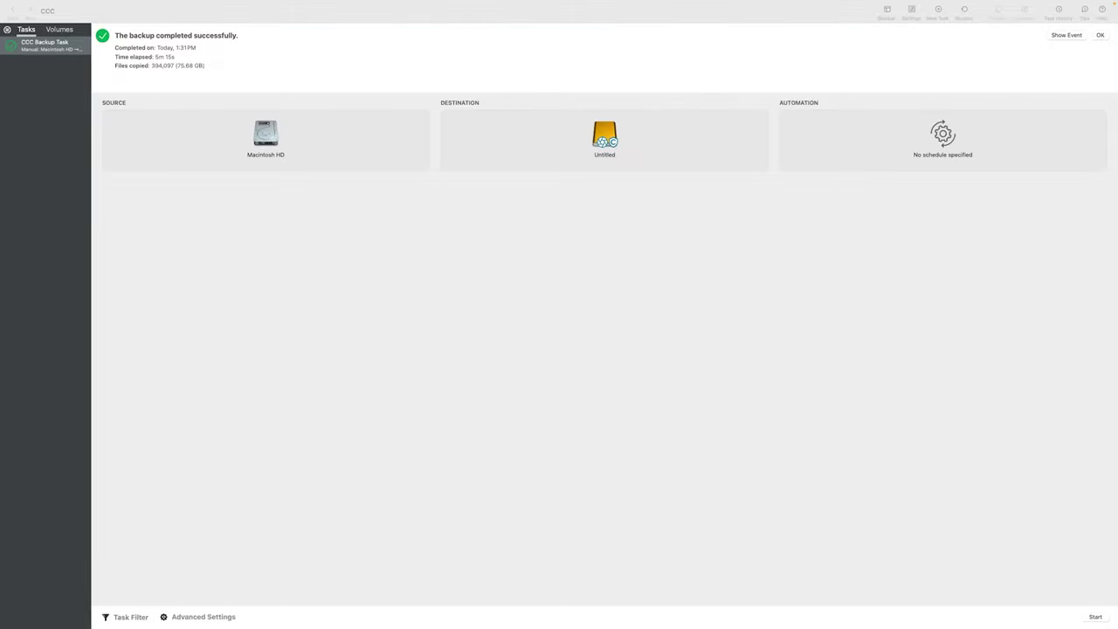
left_click(1099, 35)
Switch to Finder and launch Install macOS Sonoma from the Desktop folder.
key("ctrl+Up")
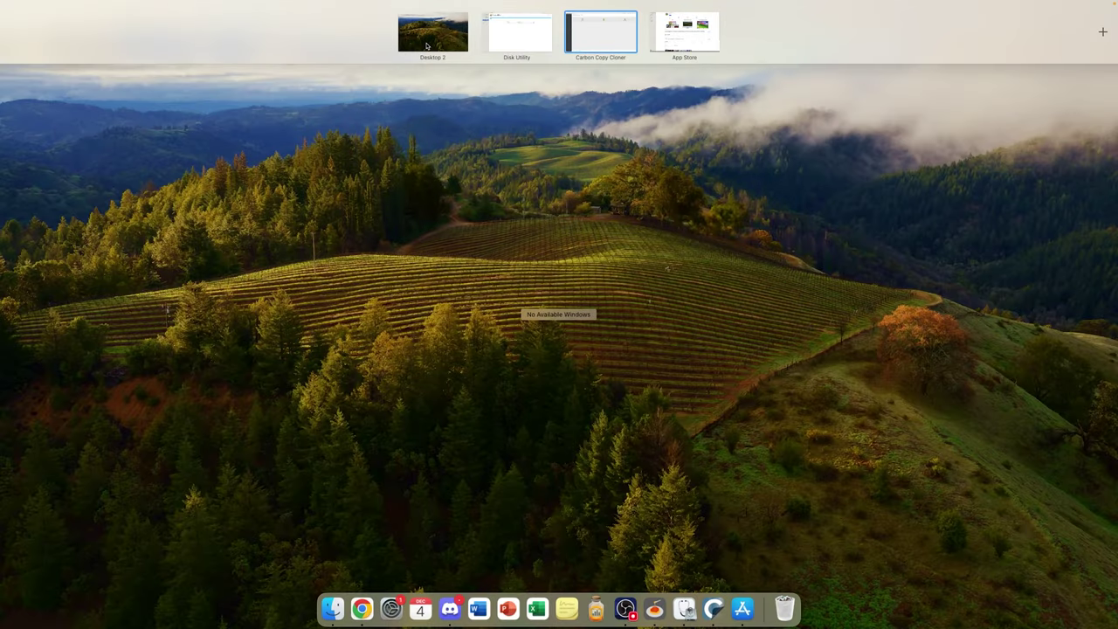
left_click(666, 45)
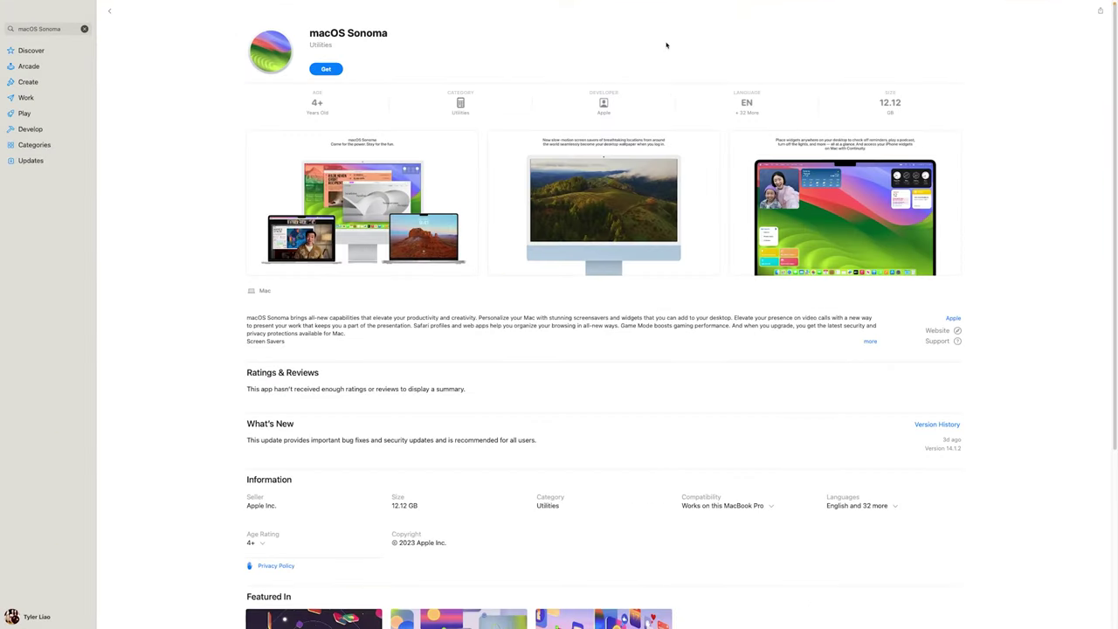
key("ctrl+Up")
left_click(436, 39)
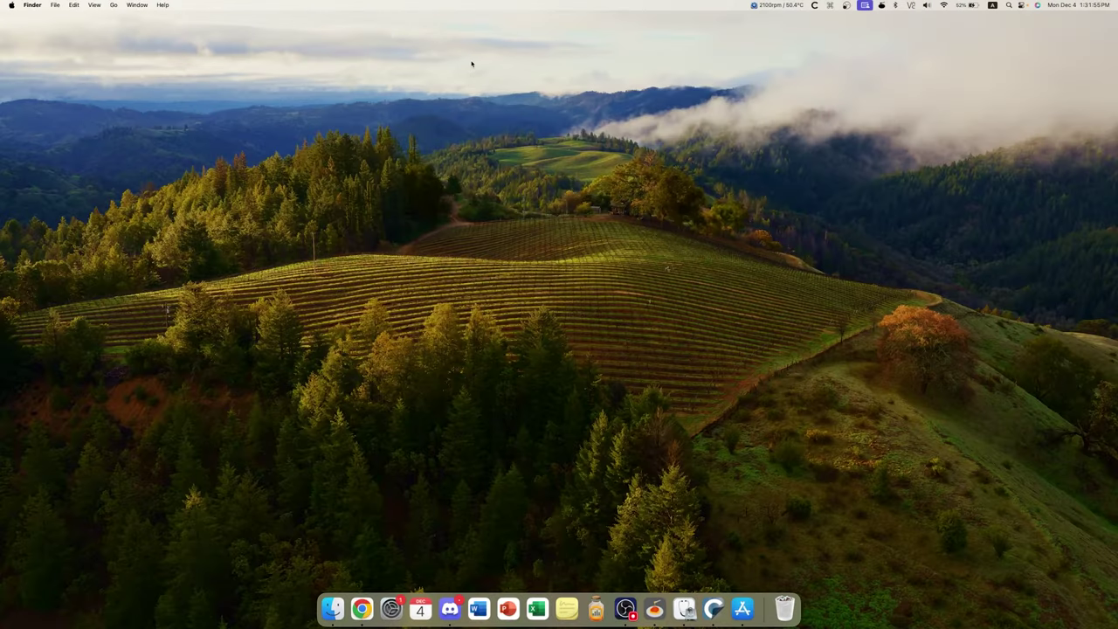
left_click(331, 606)
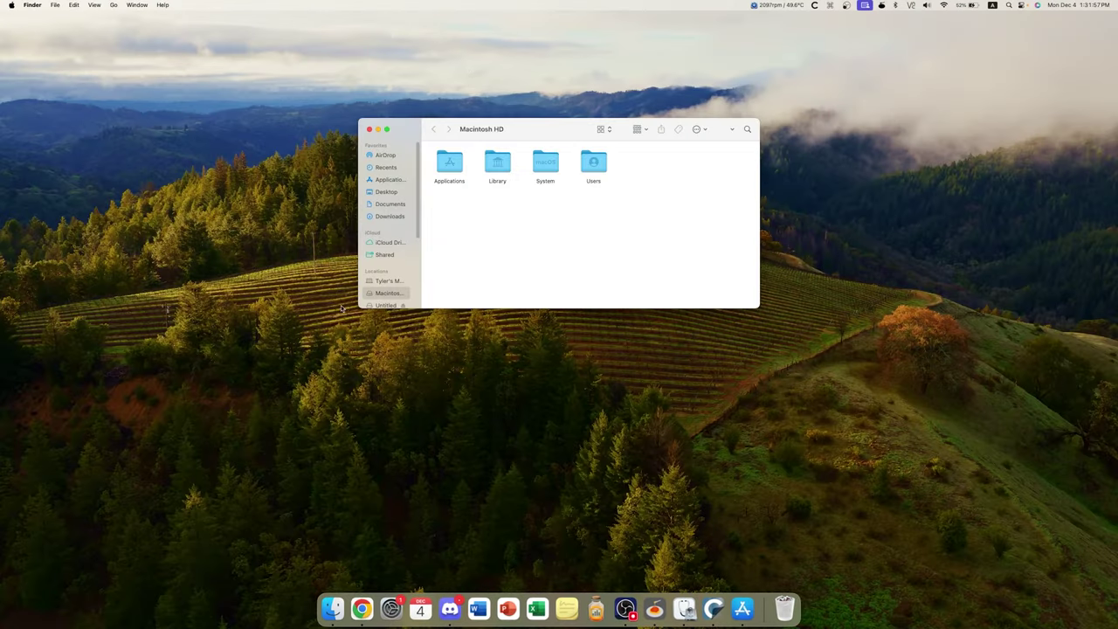
left_click(386, 192)
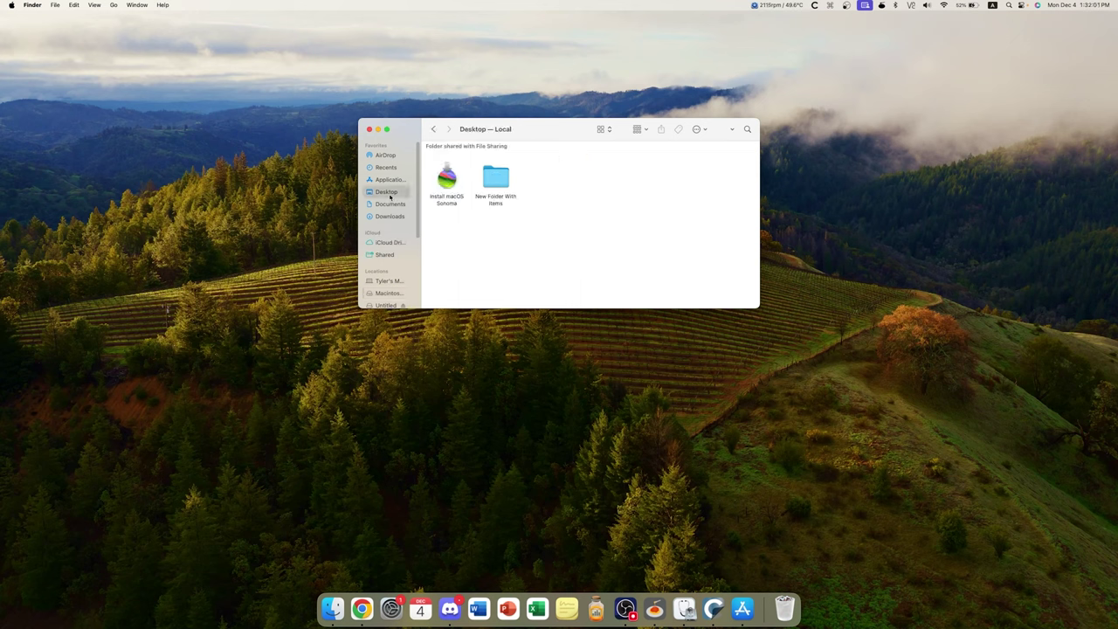
double_click(448, 179)
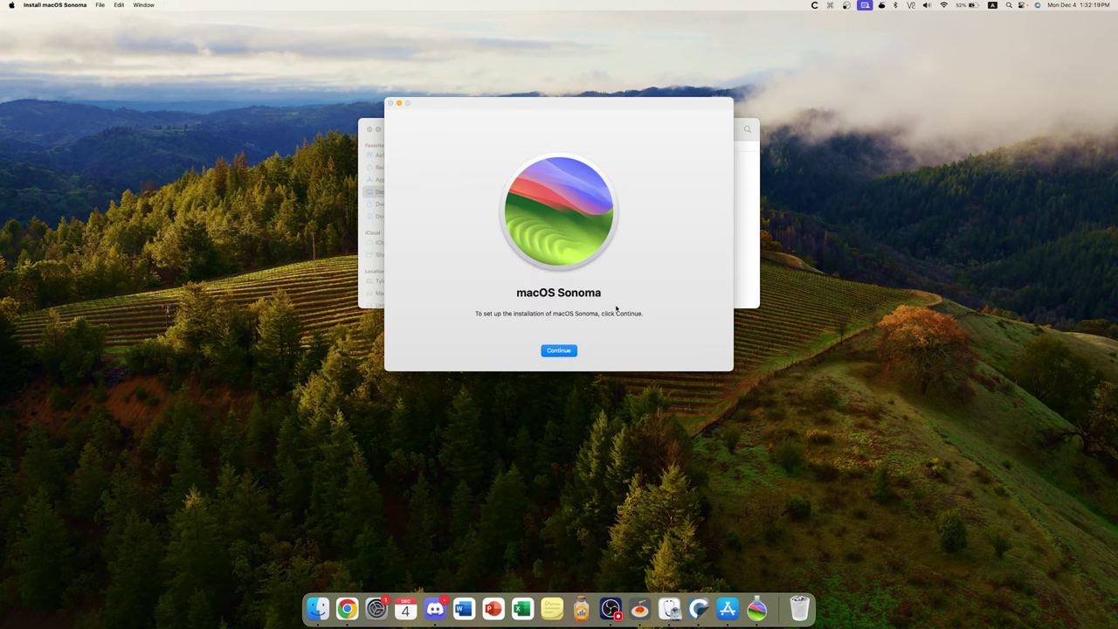
Continue past the macOS Sonoma installer's welcome page and agree to the software license agreement.
left_click(561, 351)
left_click(580, 350)
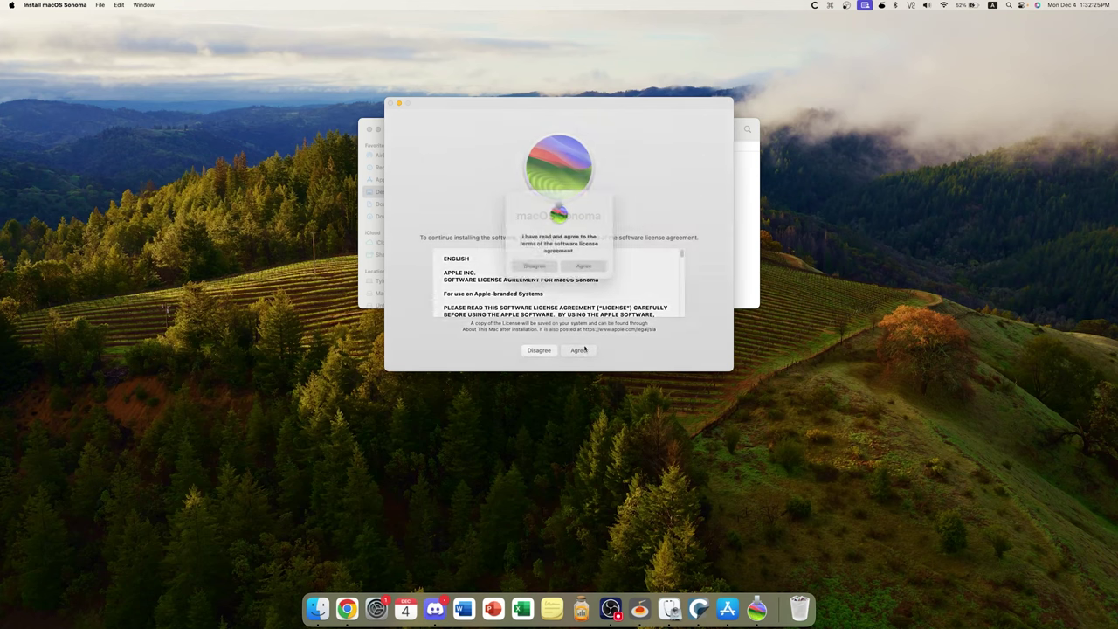
left_click(584, 268)
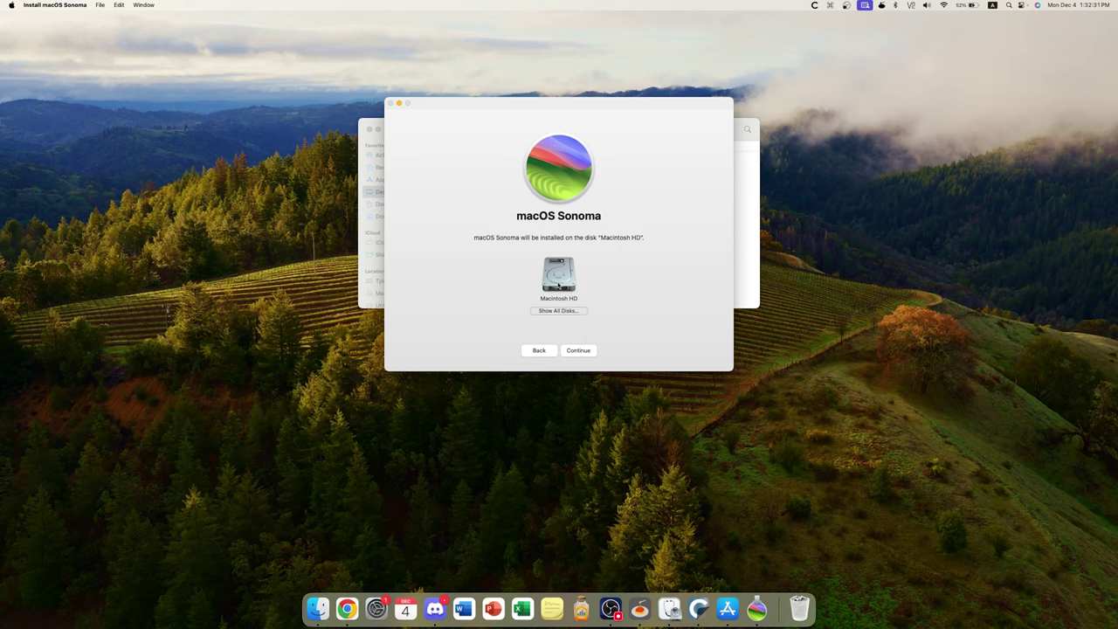
Show all available disks and choose the external disk Untitled as the installation destination instead of Macintosh HD.
left_click(559, 310)
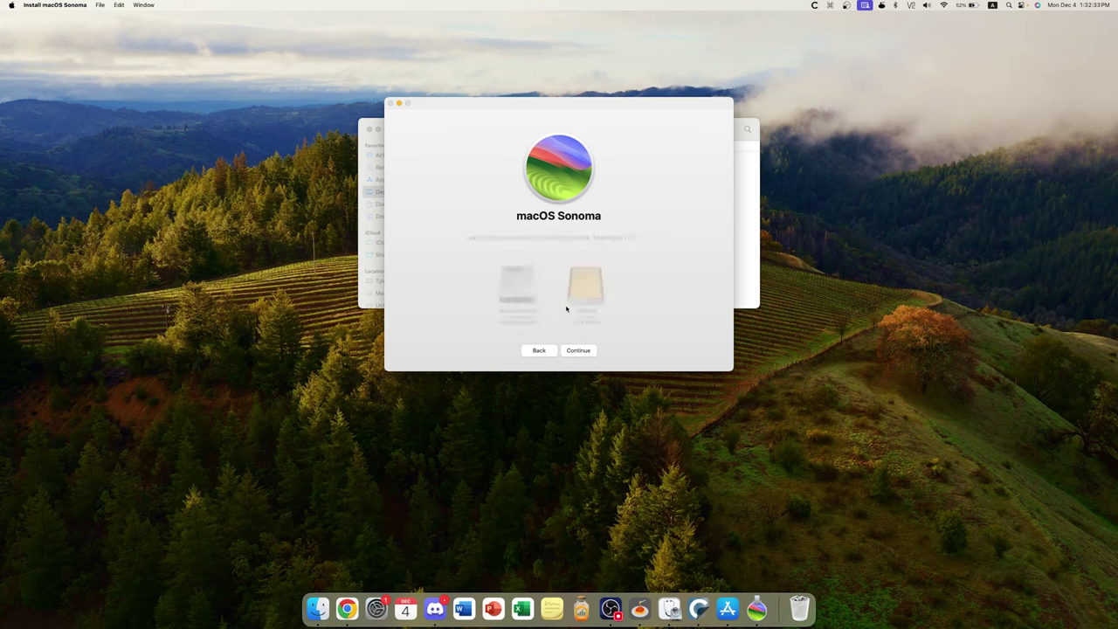
left_click(601, 295)
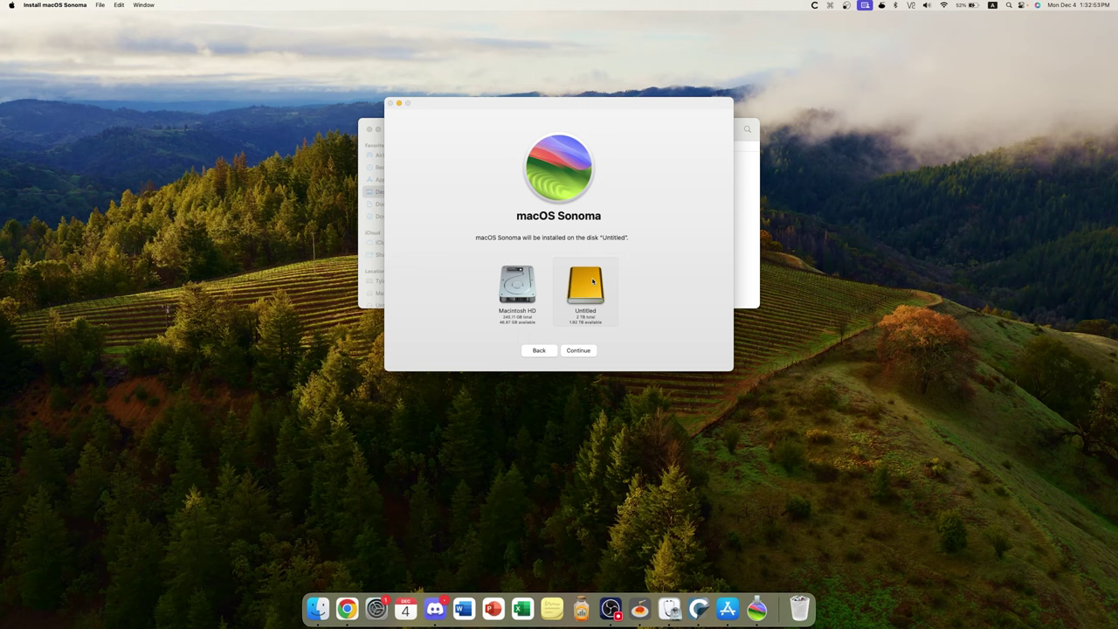
left_click(578, 350)
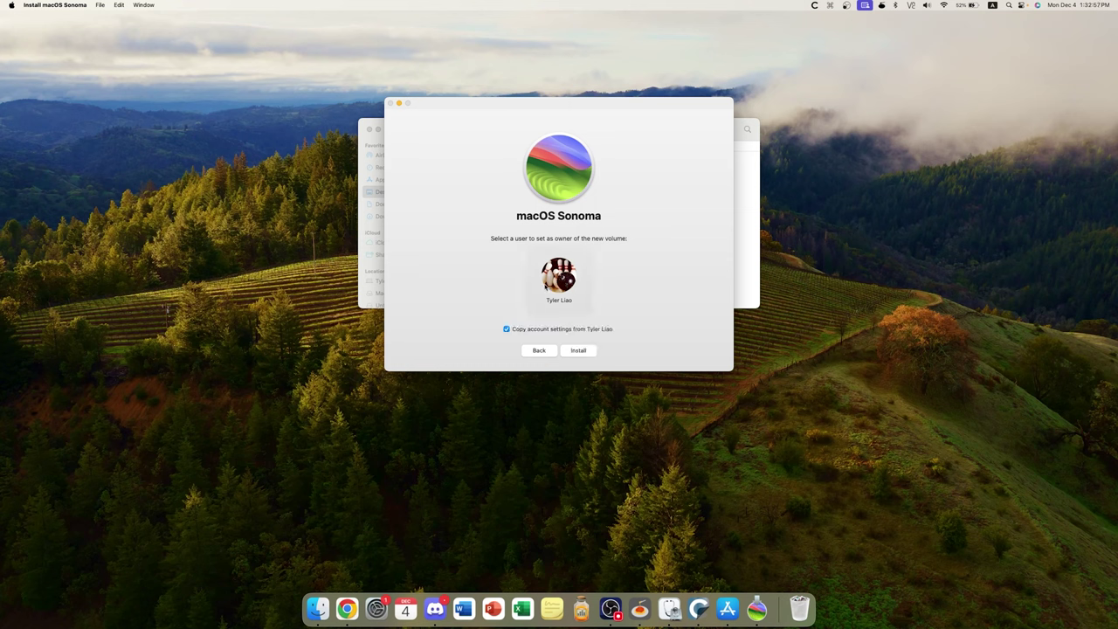
Start the installation with the existing user as volume owner and account settings copied, authorizing it with the owner's account password.
left_click(576, 351)
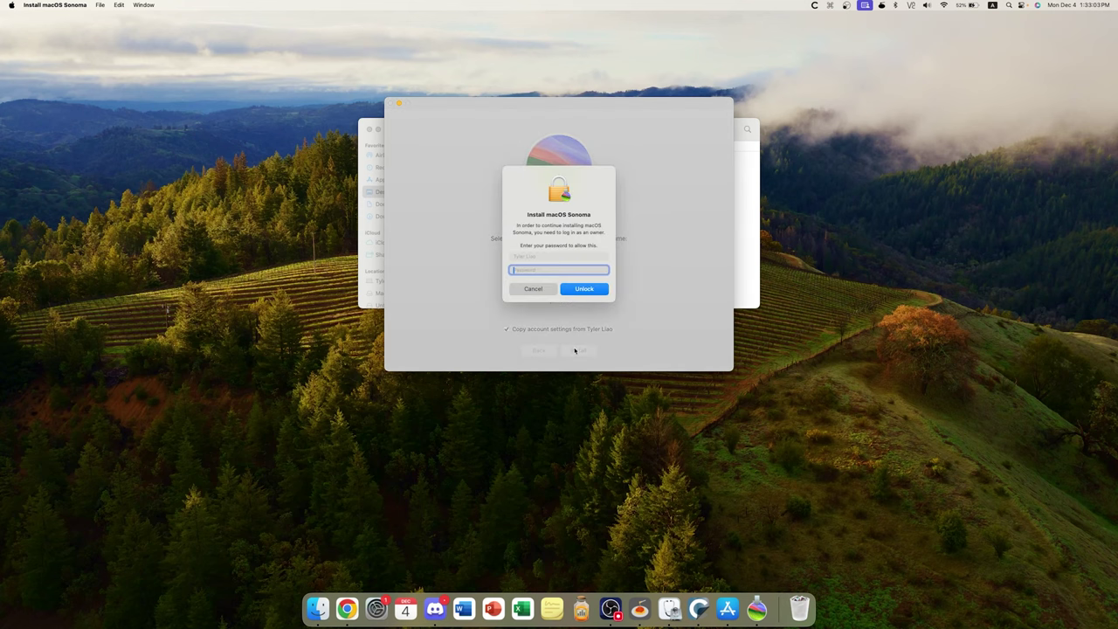
type("•••••")
key("Return")
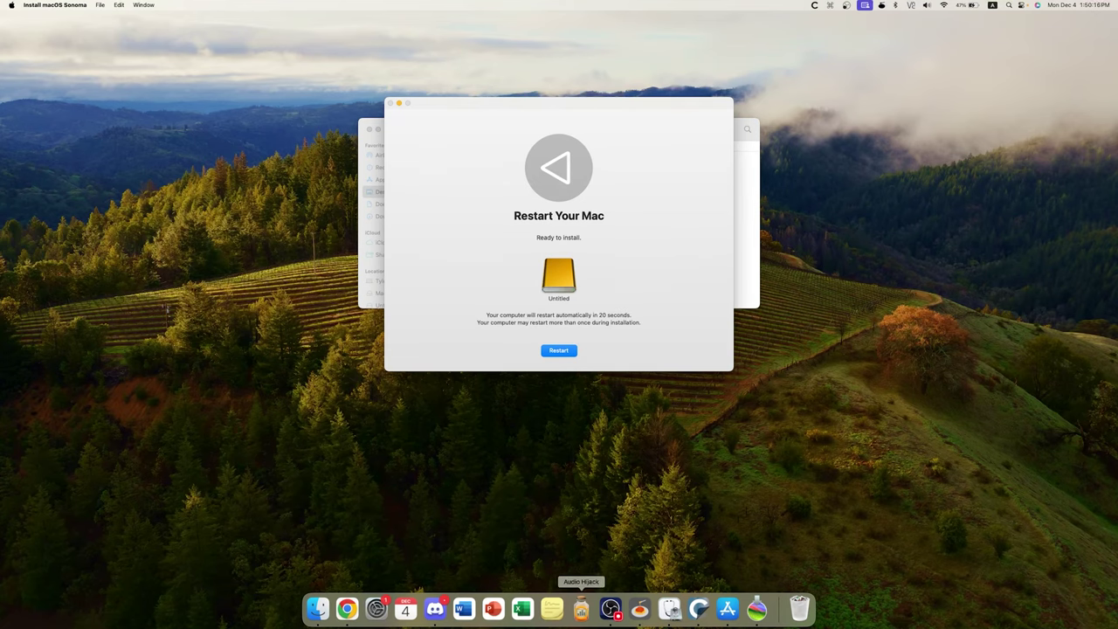
left_click(609, 602)
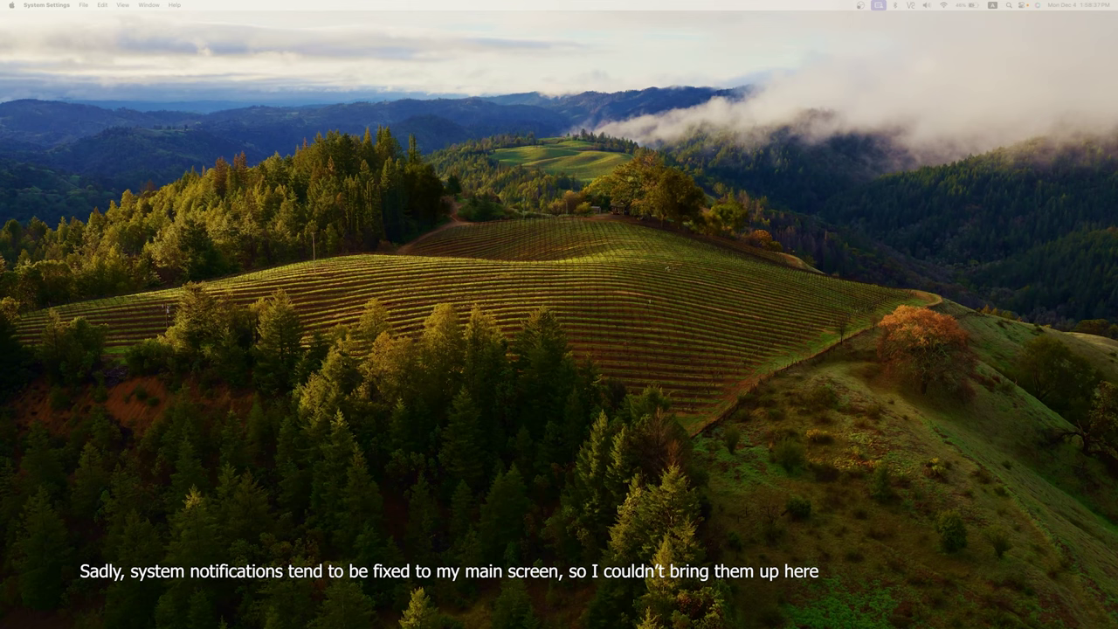
Bring the unlock prompt for the disk "Data" into view and unlock the disk with its password.
key("ctrl+Up")
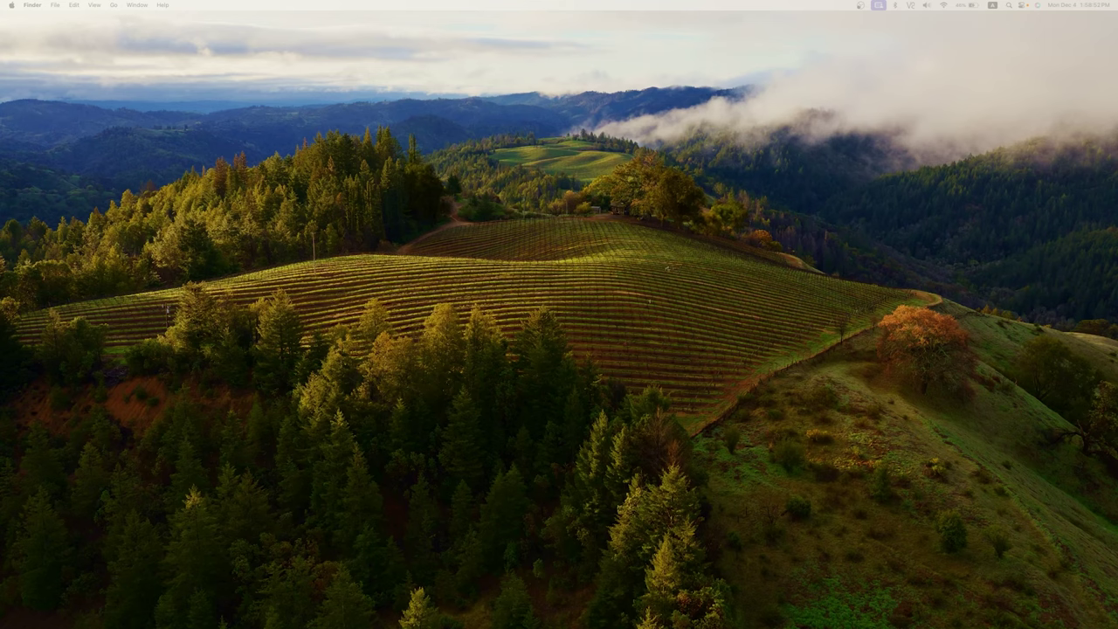
key("ctrl+Up")
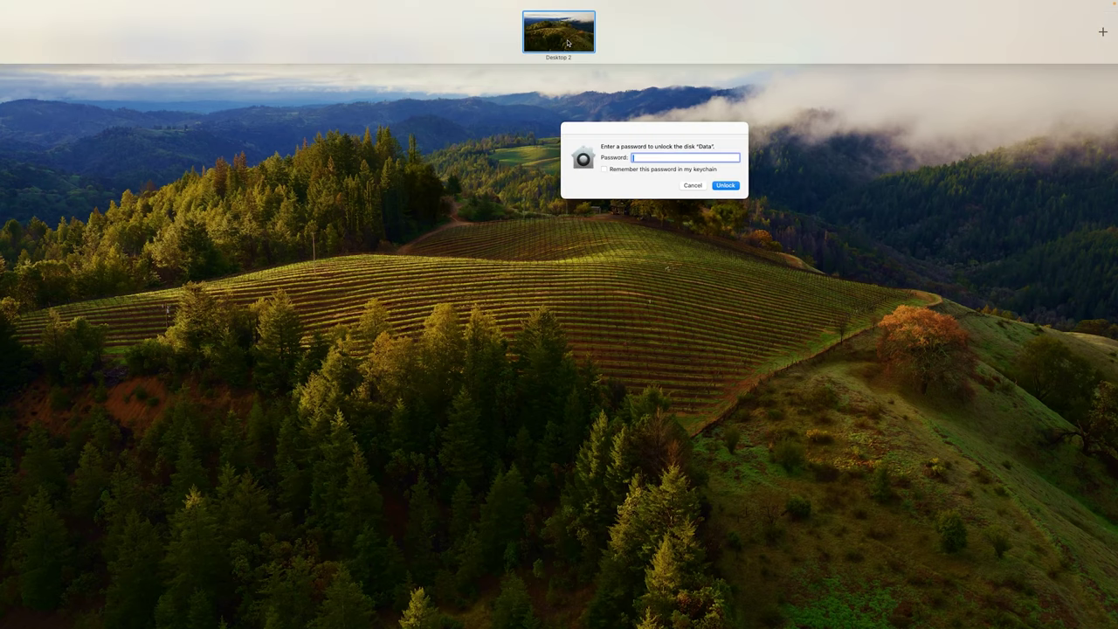
left_click(668, 113)
left_click(664, 76)
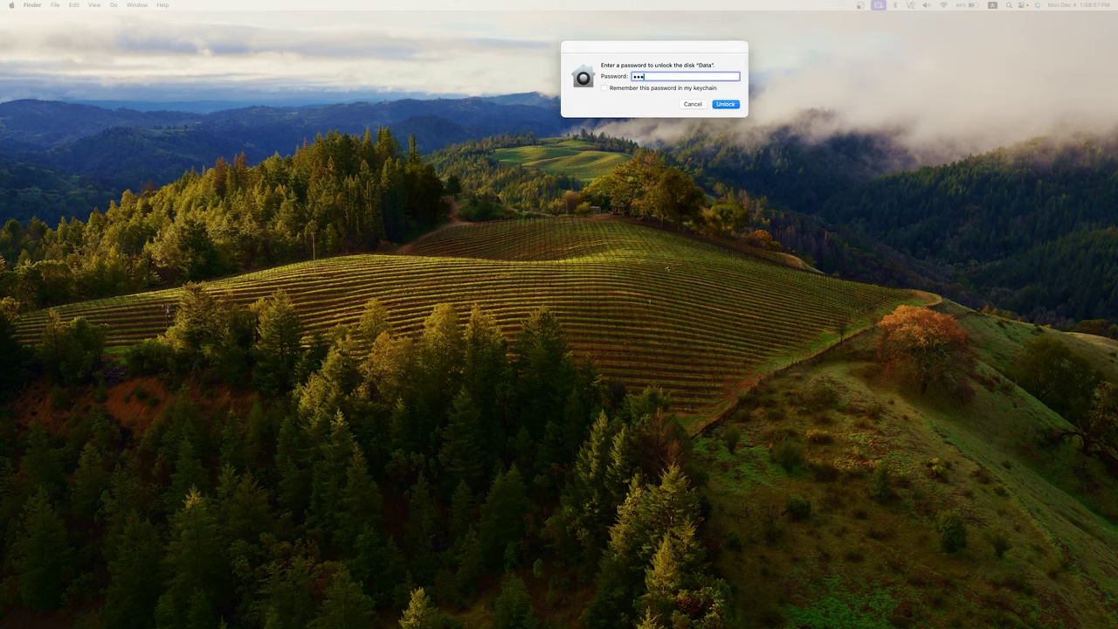
type("•••••")
key("Return")
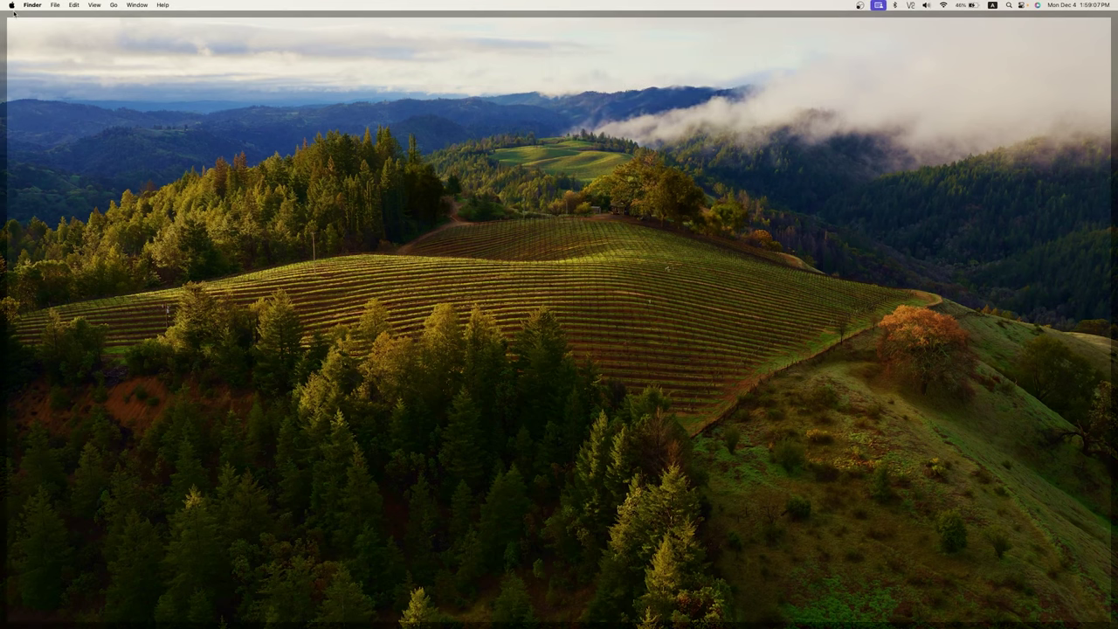
Open About This Mac to check the startup disk and reveal the macOS build number.
left_click(10, 5)
left_click(69, 19)
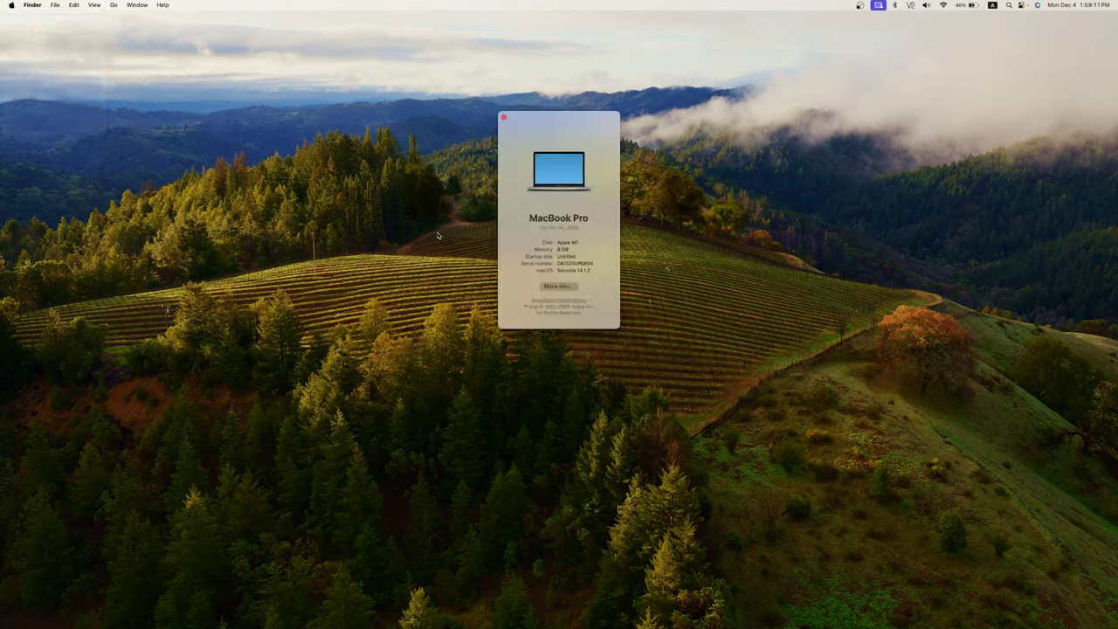
left_click(577, 271)
View the contents of the Untitled and Macintosh HD volumes in a new Finder window, and close it and About This Mac.
key("super+n")
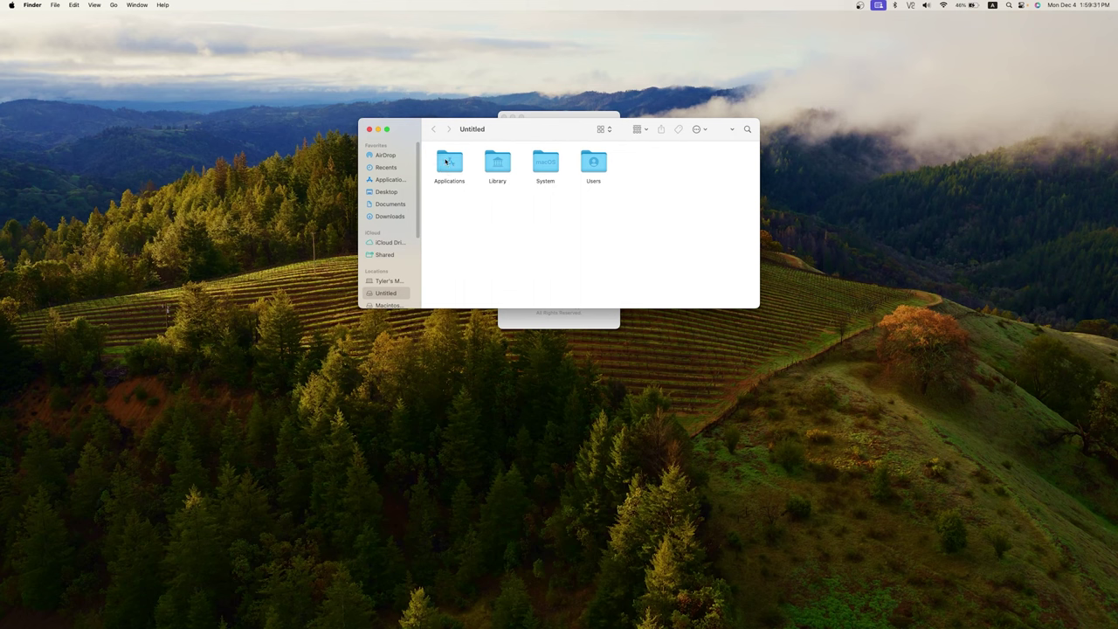
left_click(385, 305)
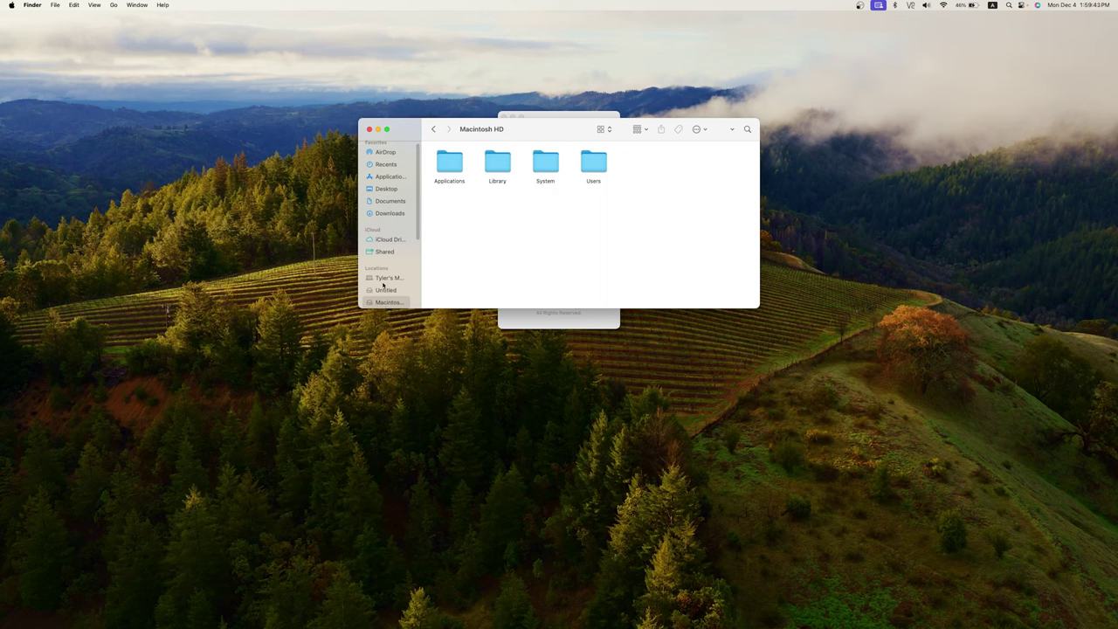
left_click(384, 289)
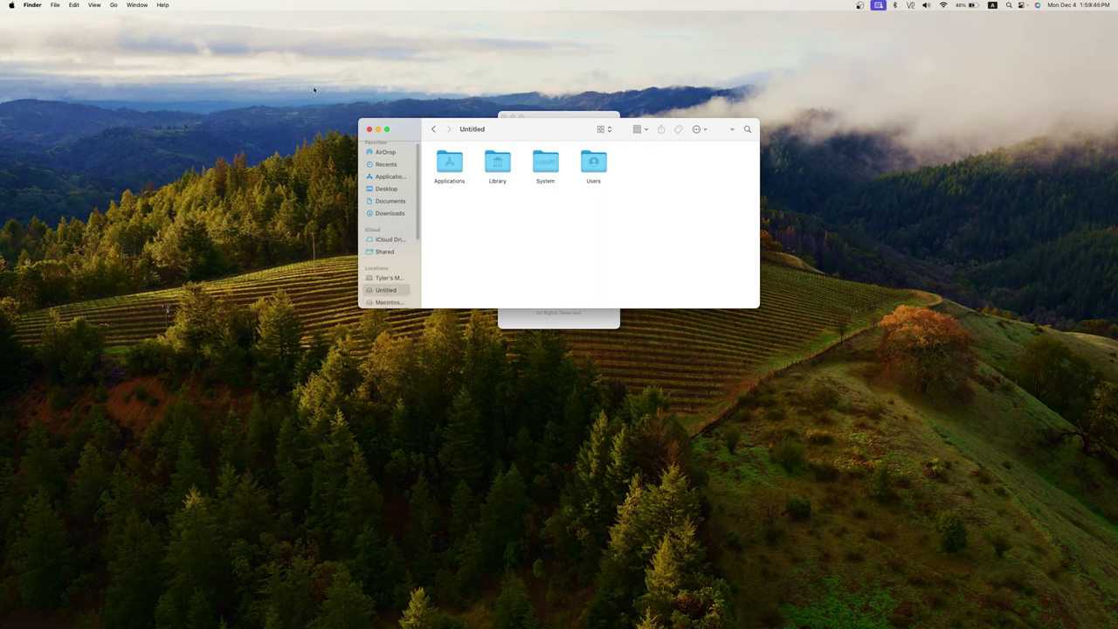
left_click(368, 130)
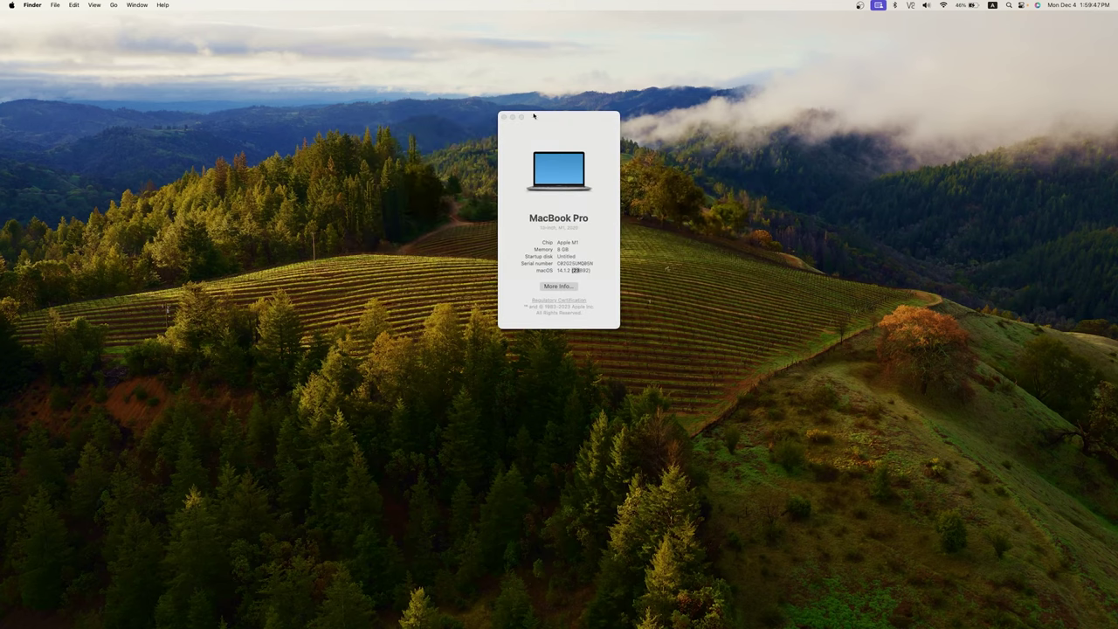
left_click(503, 117)
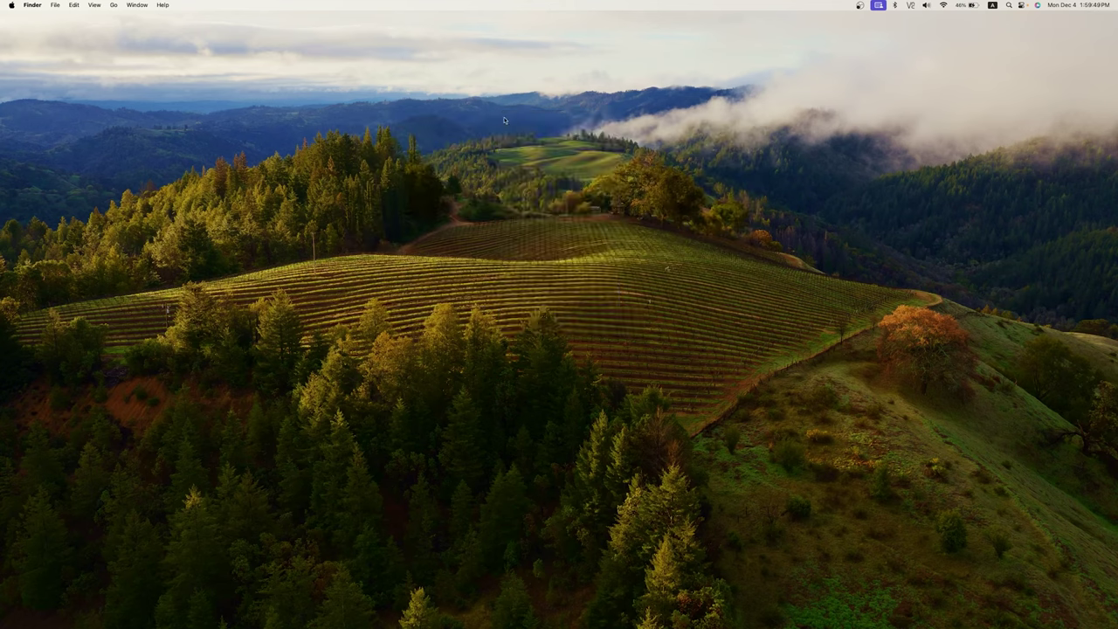